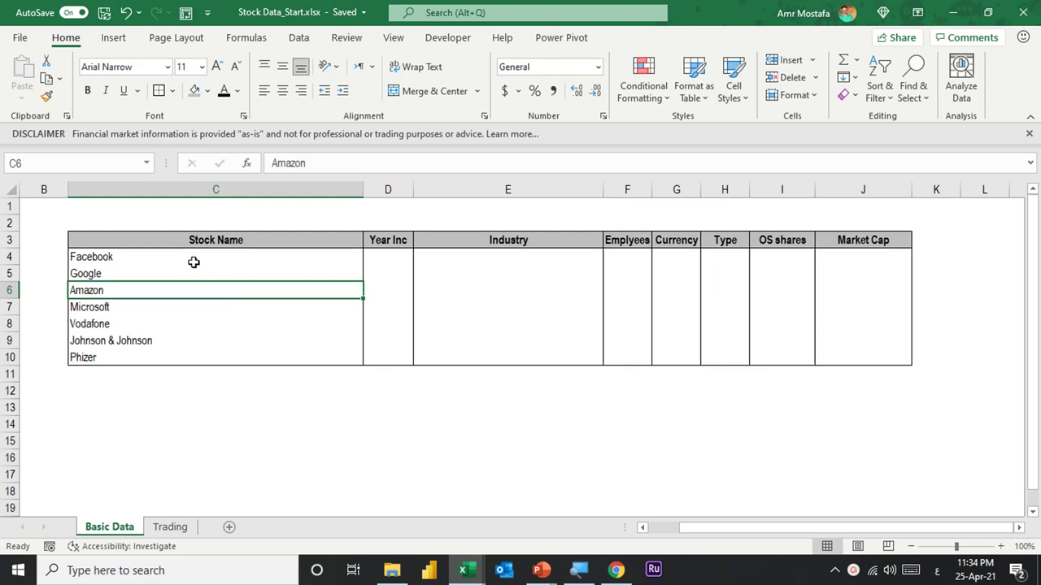
- Look over the company names under Stock Name and the empty columns from Year Inc to Market Cap
{"action": "left_click_drag", "start_coordinate": [194, 262], "coordinate": [194, 354]}
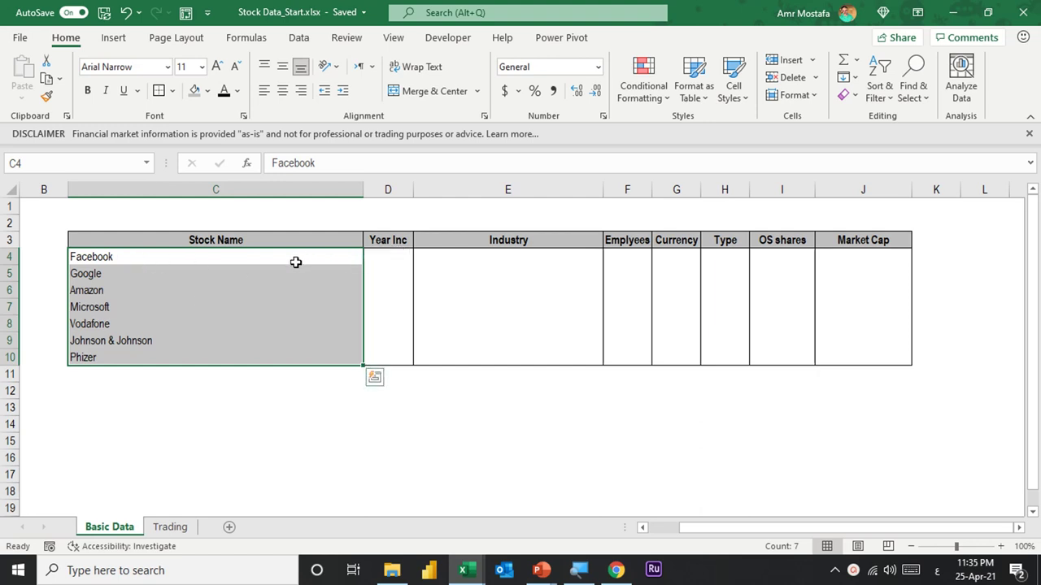
{"action": "key", "text": "Right"}
{"action": "key", "text": "Right"}
{"action": "key", "text": "Right"}
{"action": "key", "text": "Right"}
{"action": "key", "text": "Right"}
{"action": "key", "text": "Right"}
{"action": "key", "text": "Right"}
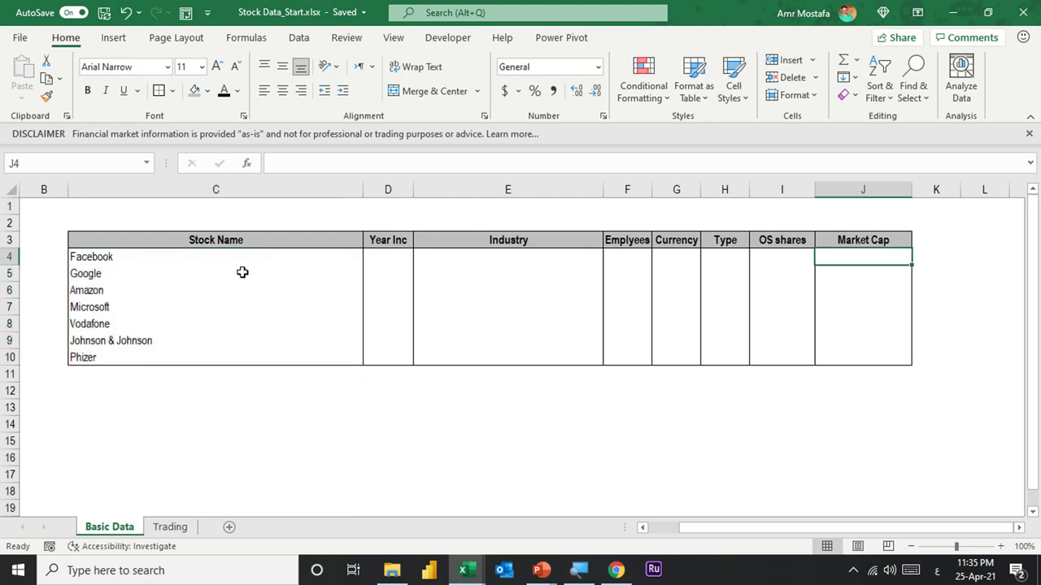
- Convert the company names in C4:C10 to the Stocks data type
{"action": "left_click_drag", "start_coordinate": [105, 262], "coordinate": [139, 356]}
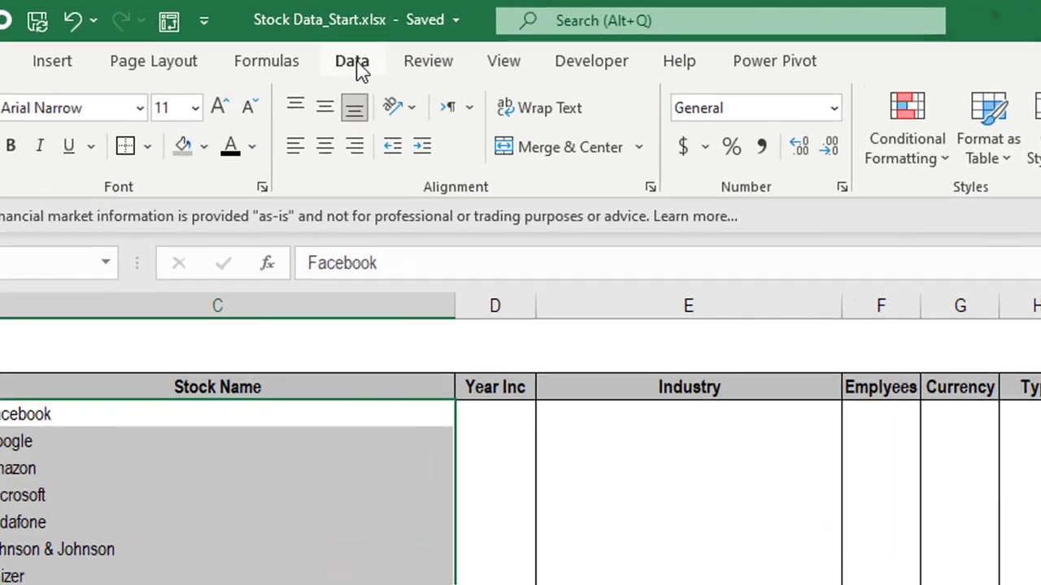
{"action": "left_click", "coordinate": [300, 39]}
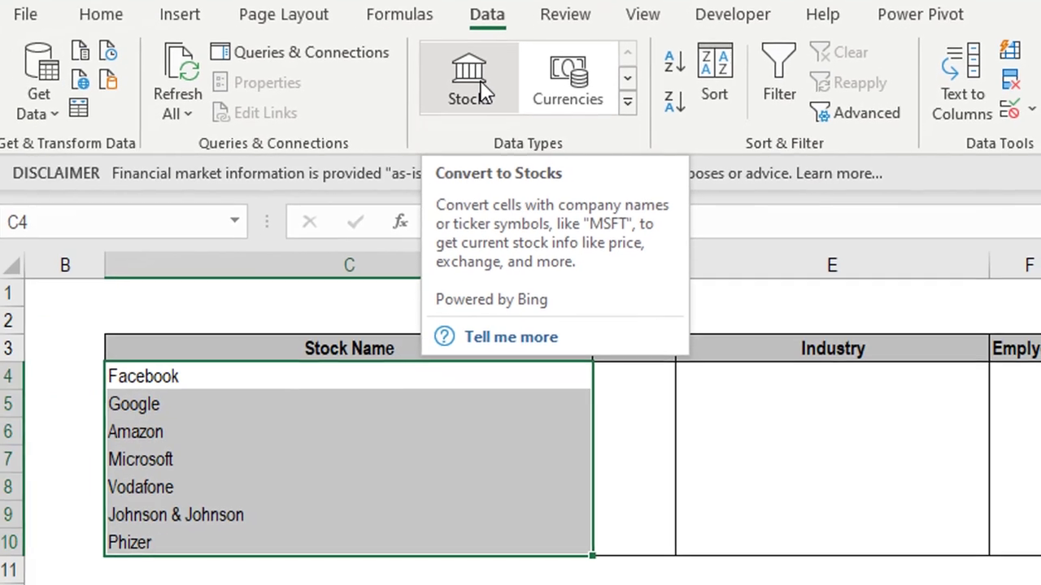
{"action": "left_click", "coordinate": [480, 91]}
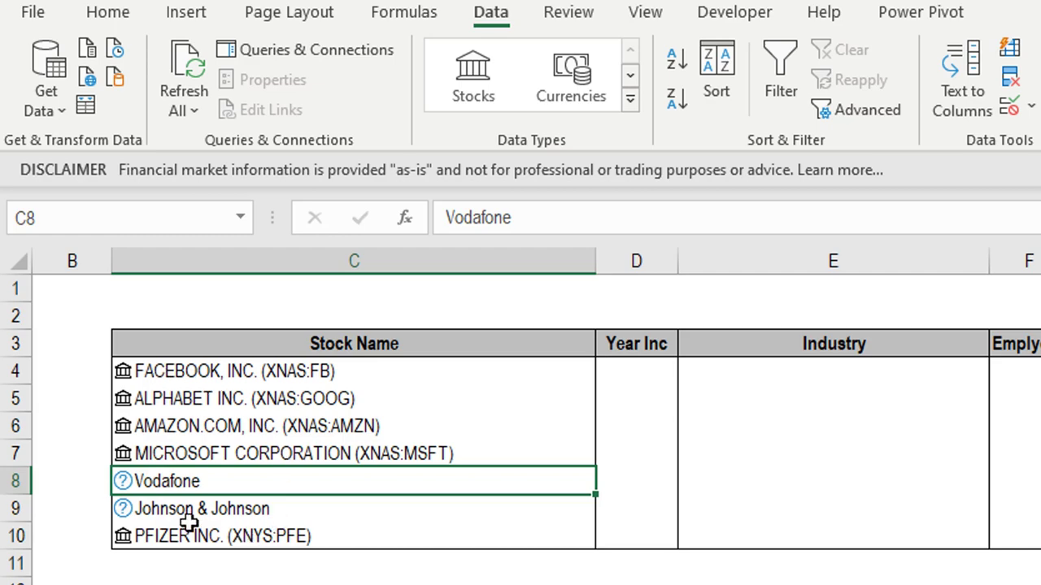
- Resolve the unmatched Vodafone entry in C8 to the Vodafone Group stock on the Nasdaq Stock Market
{"action": "left_click", "coordinate": [124, 481]}
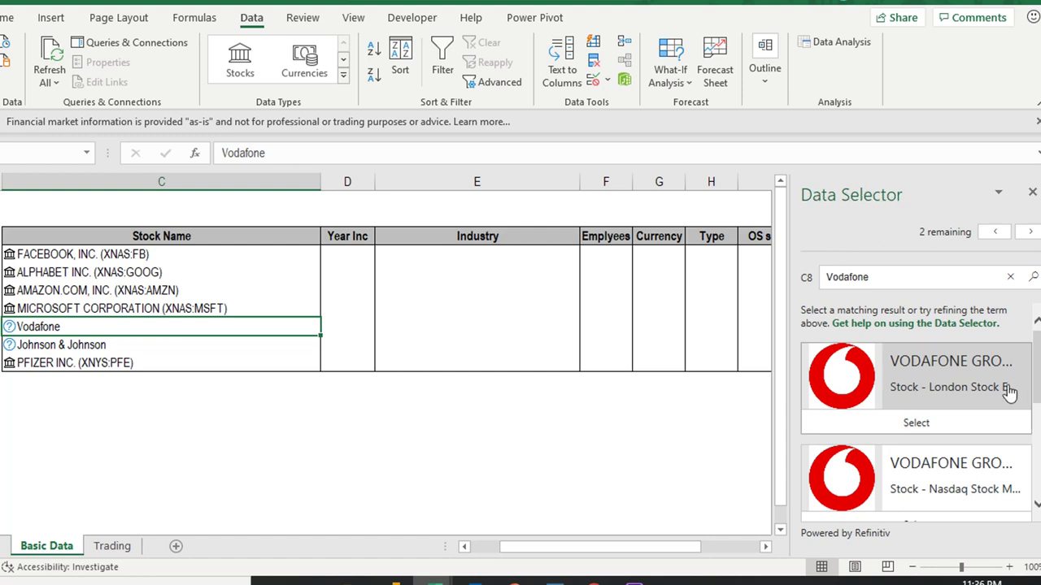
{"action": "scroll", "coordinate": [1008, 392], "scroll_direction": "down", "scroll_amount": 1}
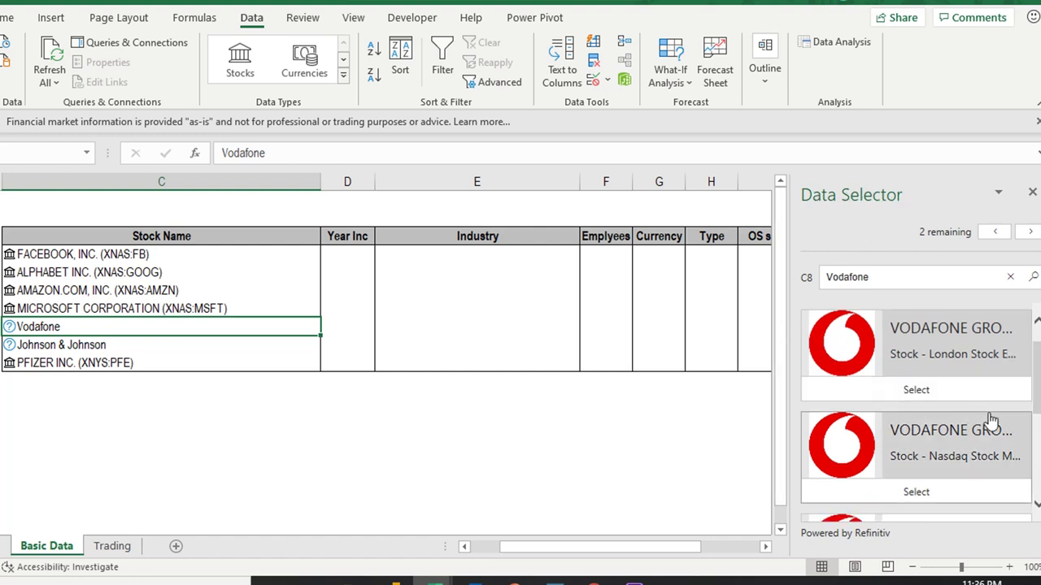
{"action": "scroll", "coordinate": [993, 413], "scroll_direction": "up", "scroll_amount": 1}
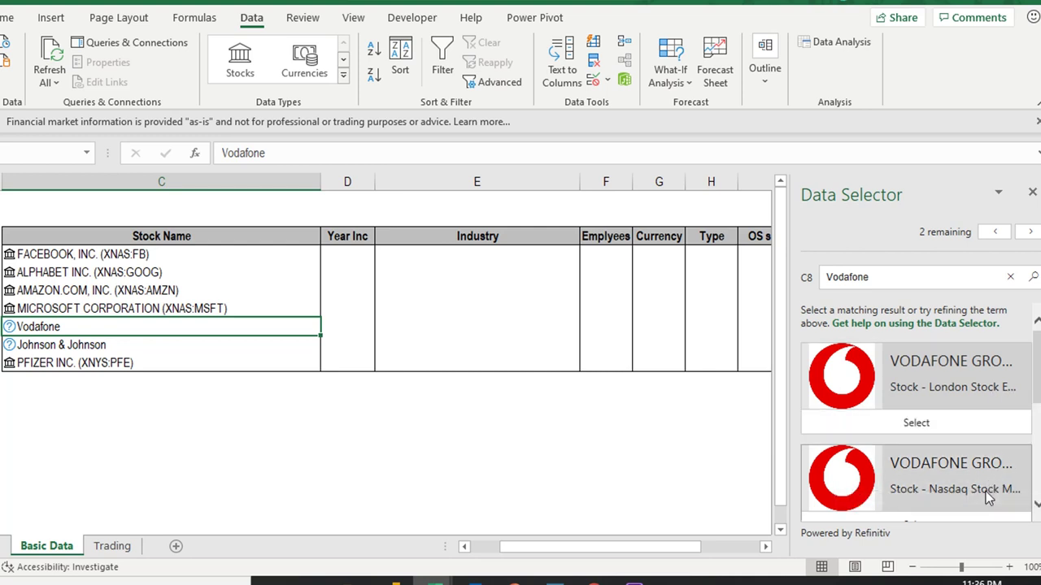
{"action": "scroll", "coordinate": [987, 498], "scroll_direction": "down", "scroll_amount": 1}
{"action": "scroll", "coordinate": [967, 492], "scroll_direction": "down", "scroll_amount": 3}
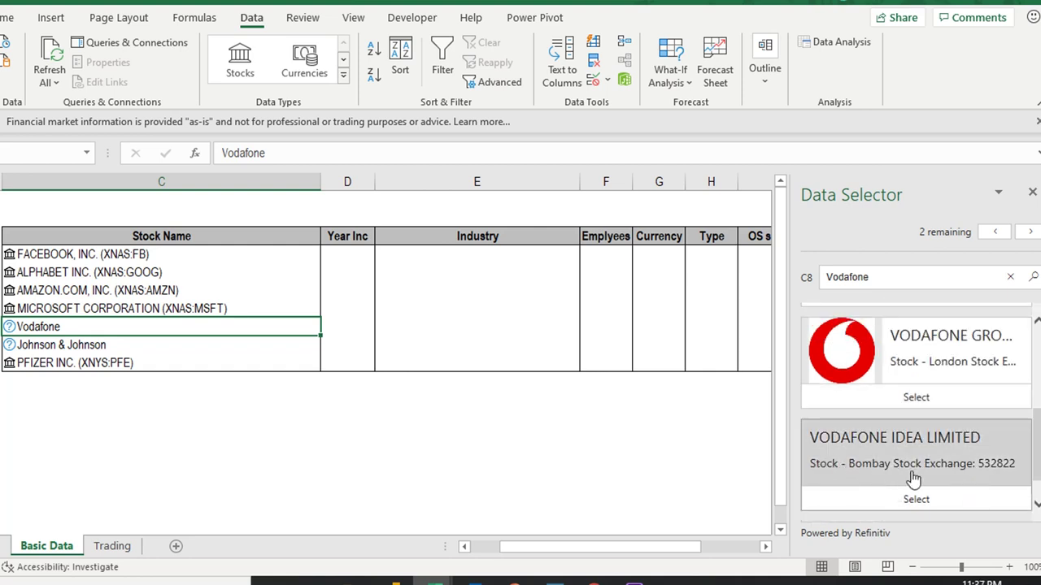
{"action": "scroll", "coordinate": [927, 472], "scroll_direction": "up", "scroll_amount": 3}
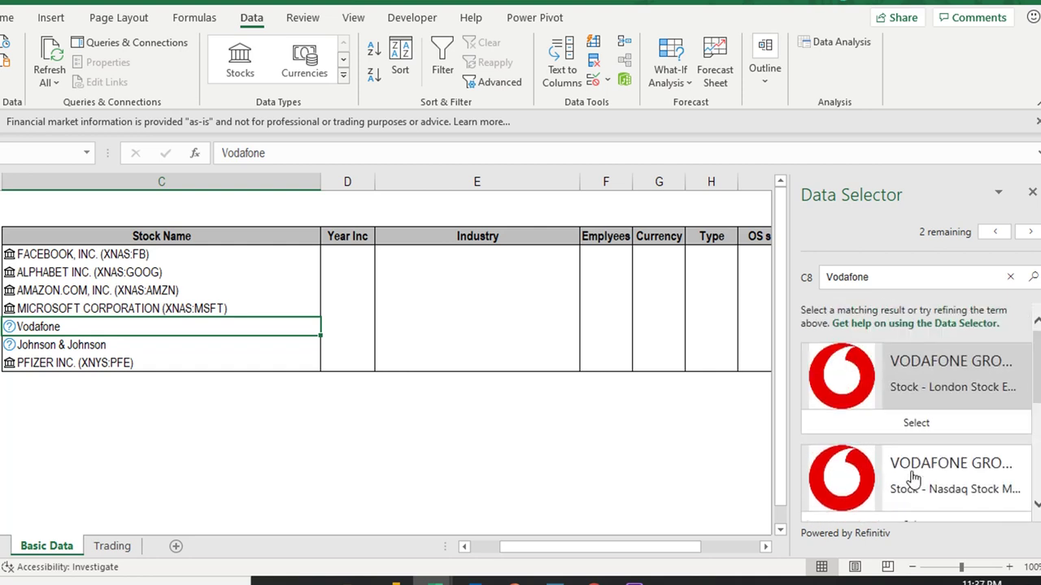
{"action": "scroll", "coordinate": [947, 465], "scroll_direction": "down", "scroll_amount": 1}
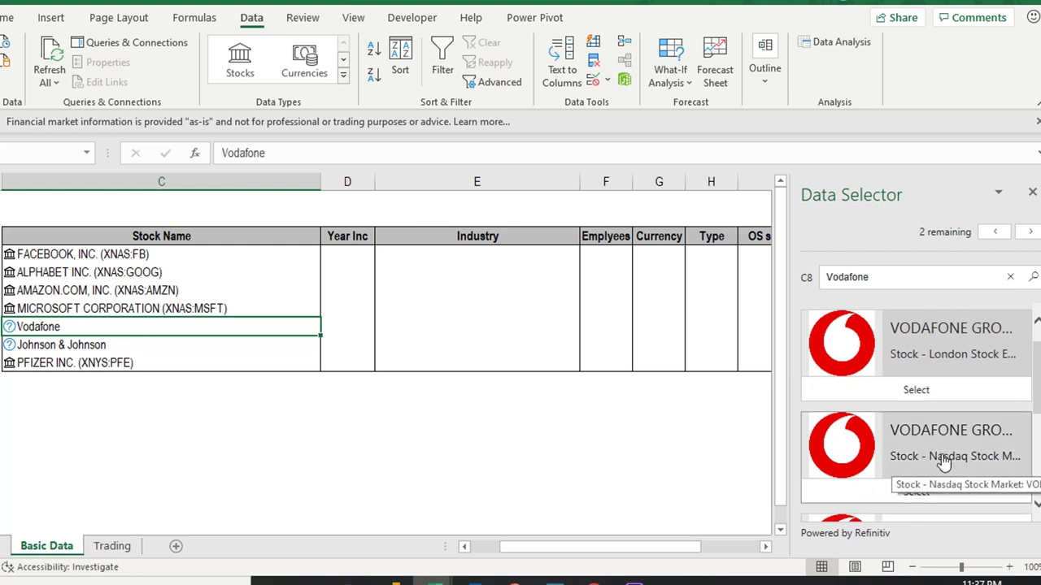
{"action": "left_click", "coordinate": [943, 462]}
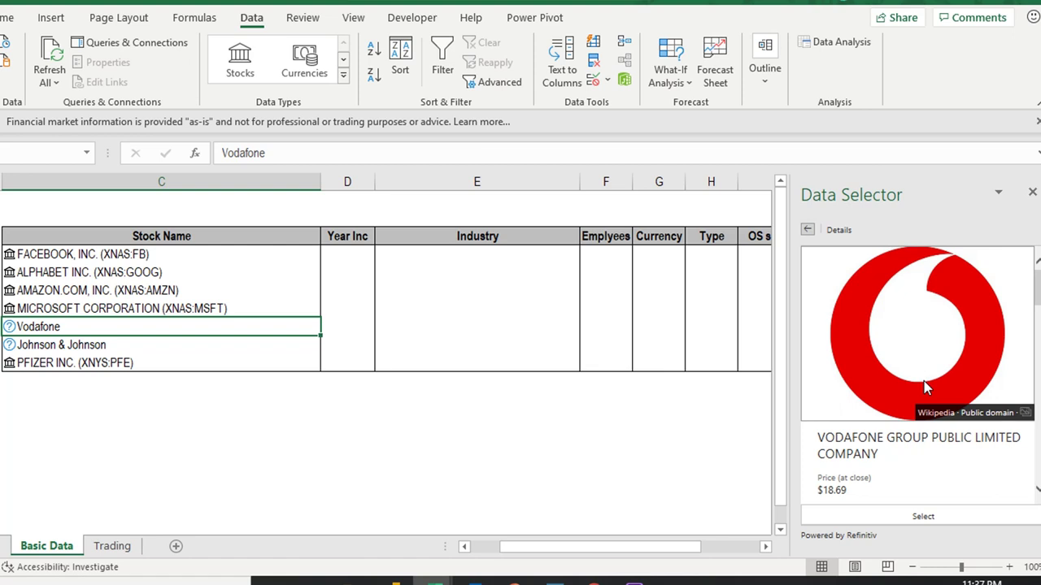
{"action": "scroll", "coordinate": [926, 388], "scroll_direction": "down", "scroll_amount": 2}
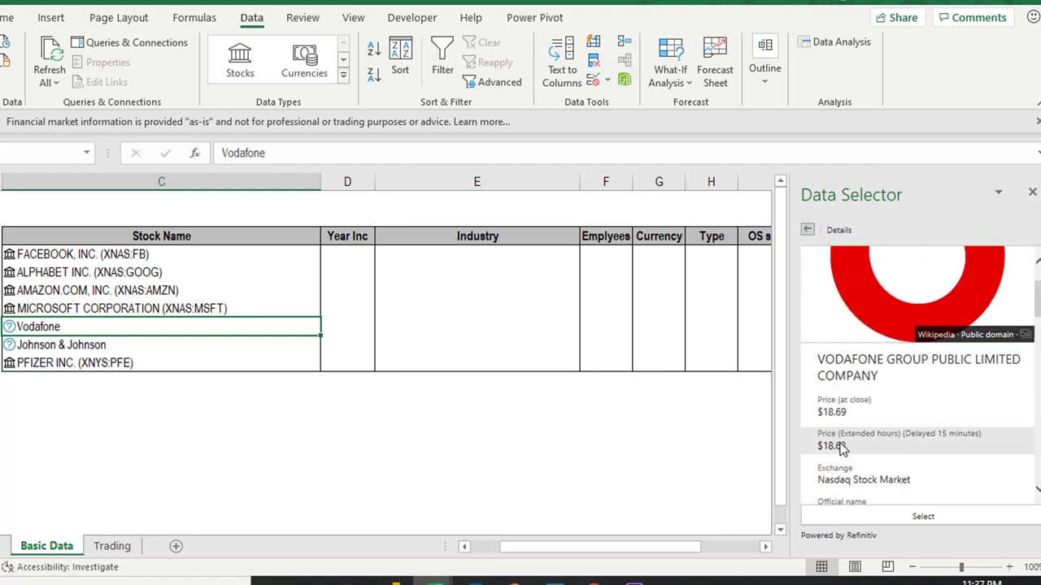
{"action": "scroll", "coordinate": [895, 443], "scroll_direction": "down", "scroll_amount": 1}
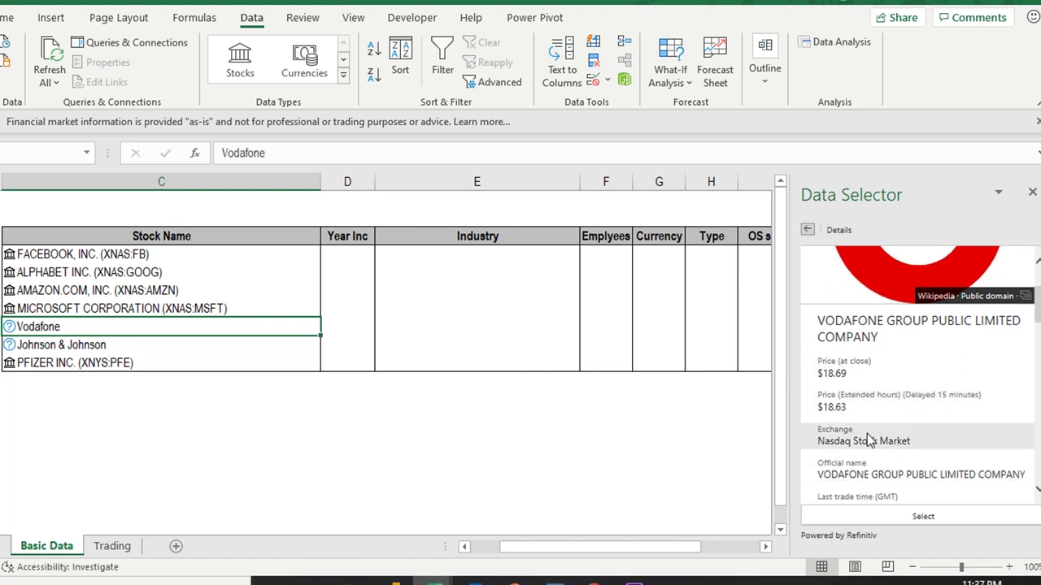
{"action": "scroll", "coordinate": [870, 445], "scroll_direction": "down", "scroll_amount": 1}
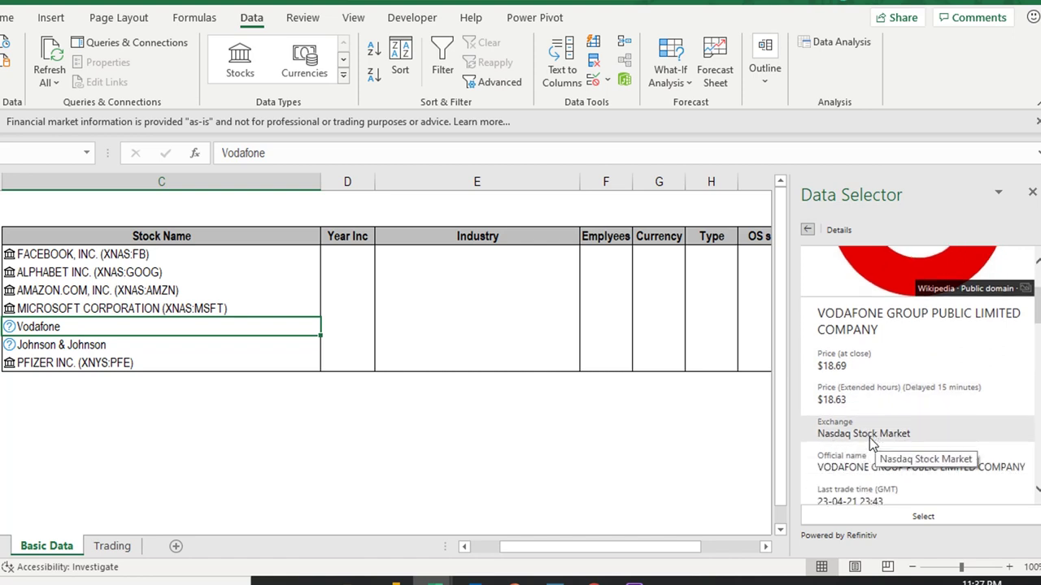
{"action": "left_click", "coordinate": [944, 517]}
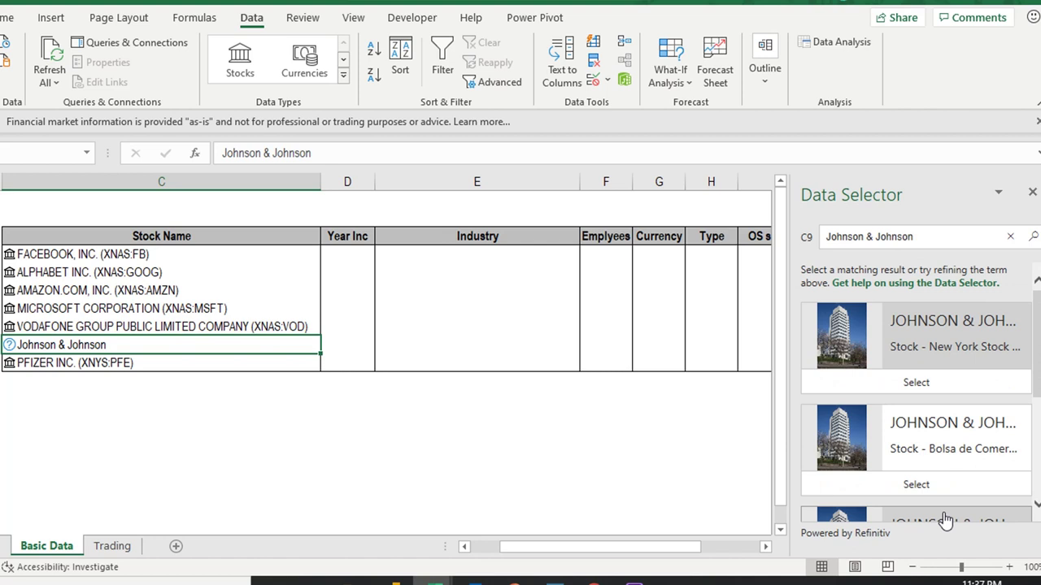
{"action": "left_click", "coordinate": [234, 325]}
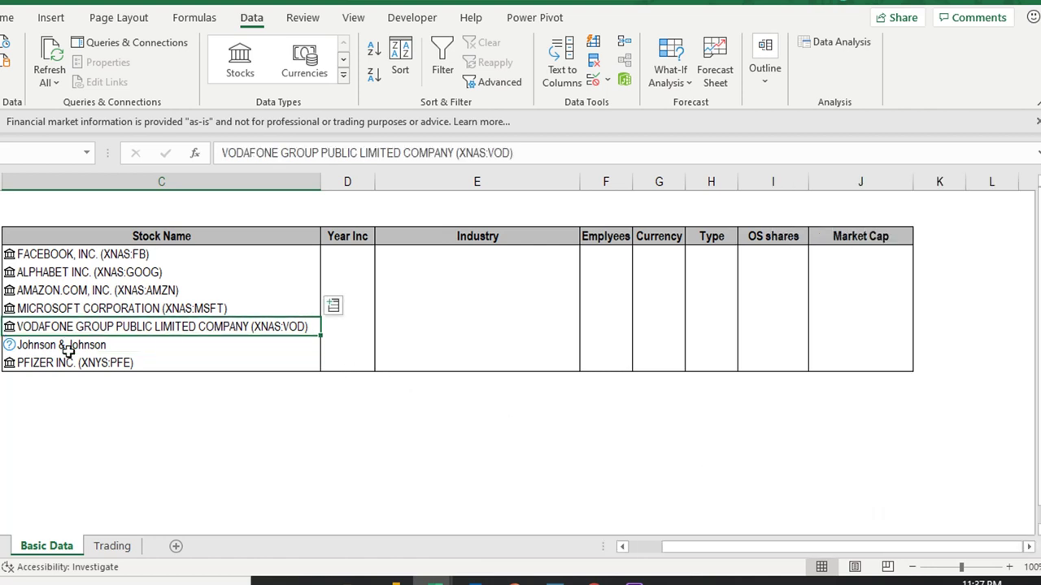
- Resolve the unmatched Johnson & Johnson entry in C9 to its New York Stock Exchange listing
{"action": "left_click", "coordinate": [118, 343]}
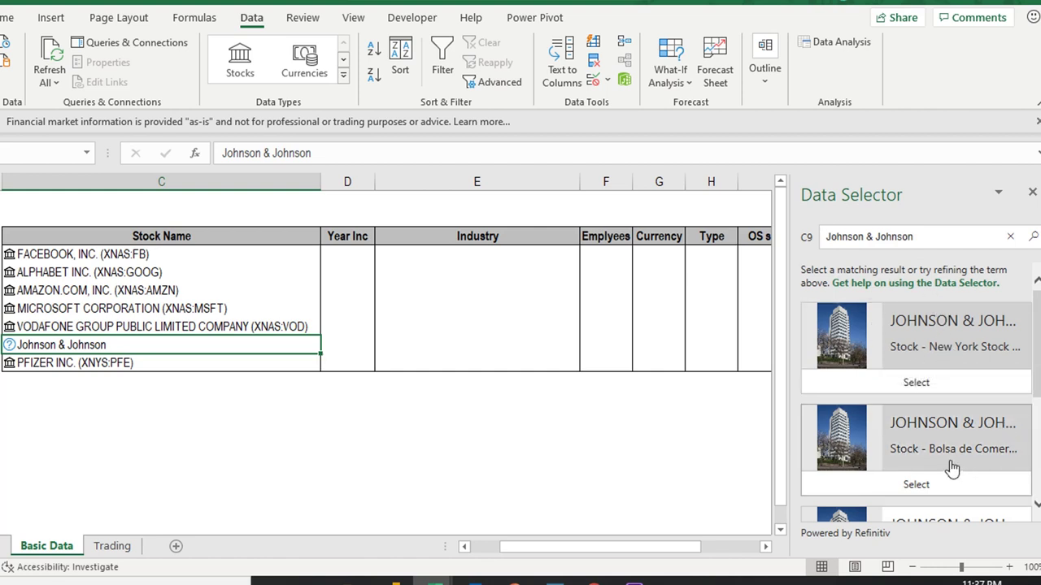
{"action": "scroll", "coordinate": [964, 462], "scroll_direction": "down", "scroll_amount": 2}
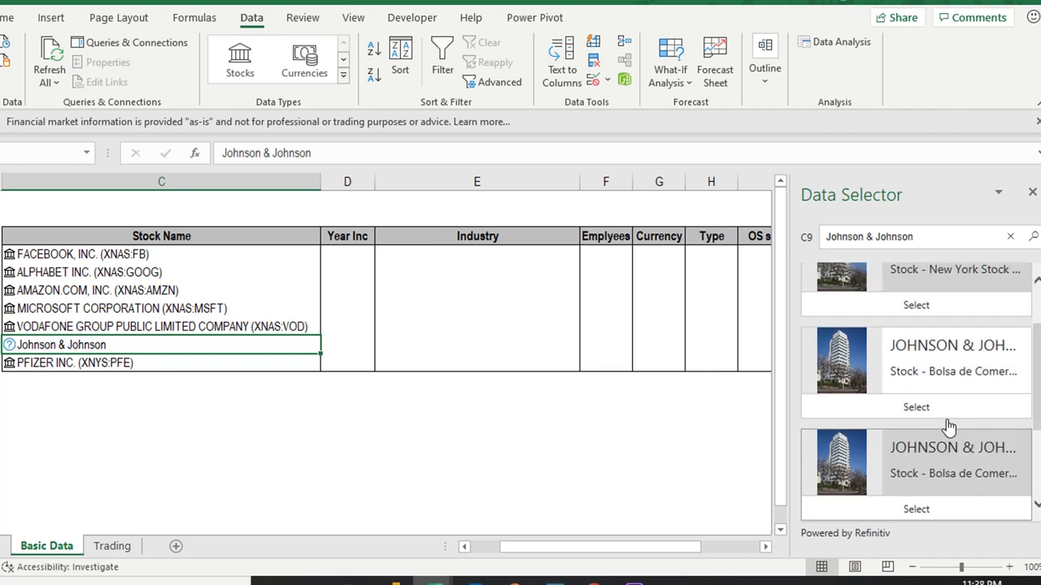
{"action": "scroll", "coordinate": [948, 425], "scroll_direction": "up", "scroll_amount": 2}
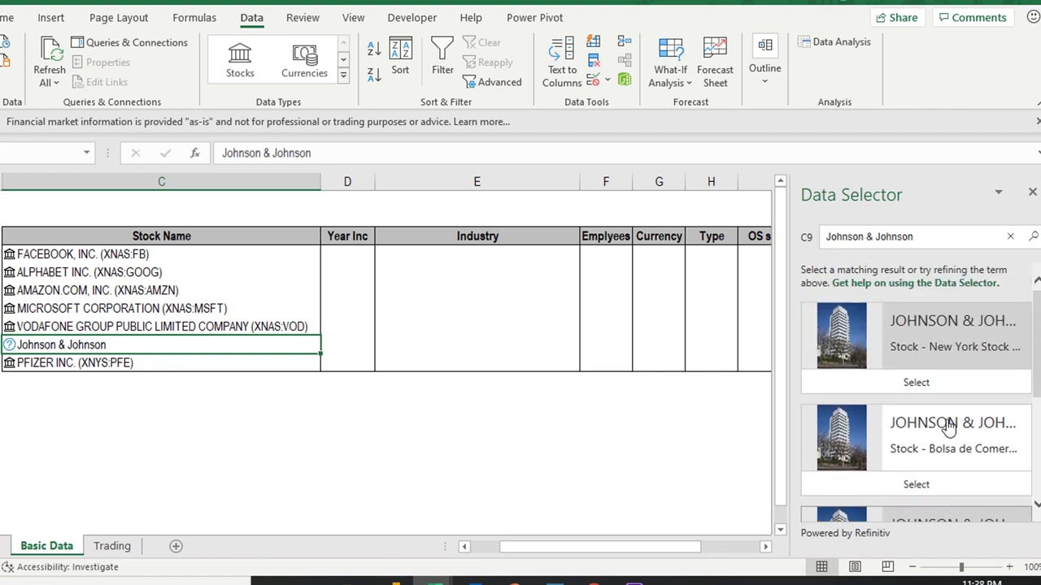
{"action": "left_click", "coordinate": [917, 382]}
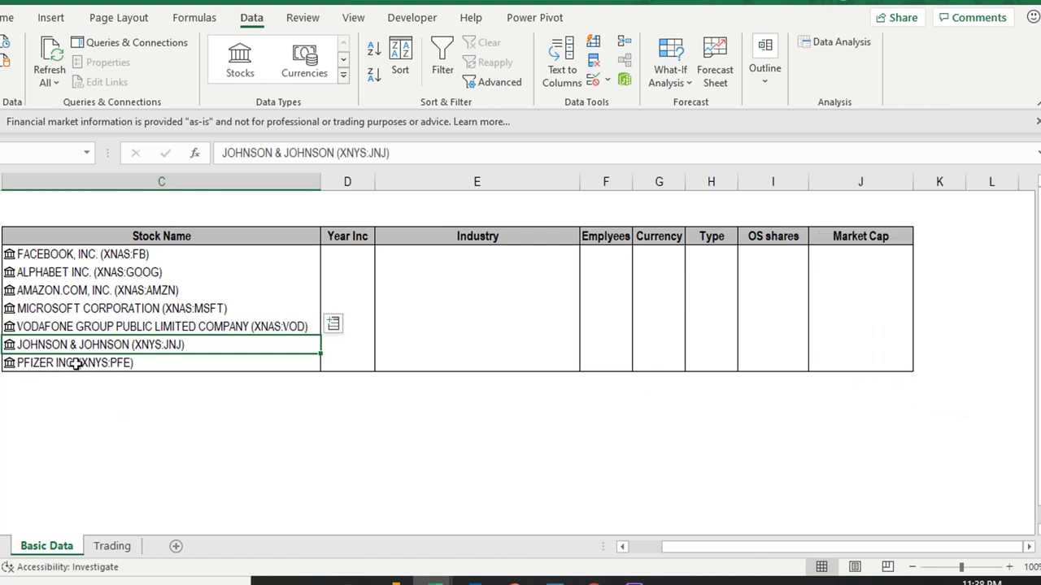
- Check the official names, exchange codes and ticker symbols of the converted stocks in the Stock Name column
{"action": "left_click", "coordinate": [41, 254]}
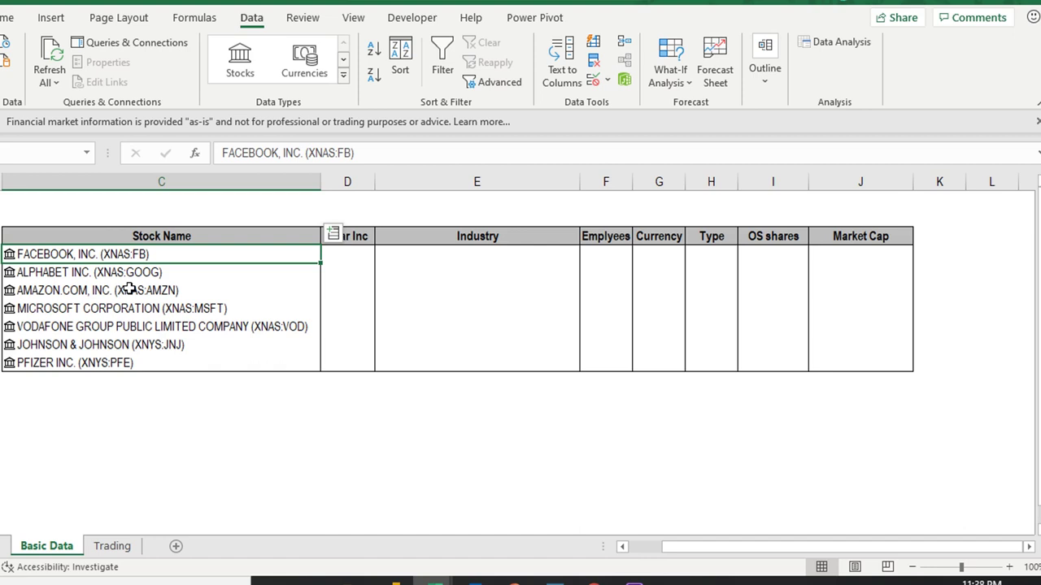
{"action": "left_click", "coordinate": [148, 329]}
{"action": "left_click", "coordinate": [167, 348]}
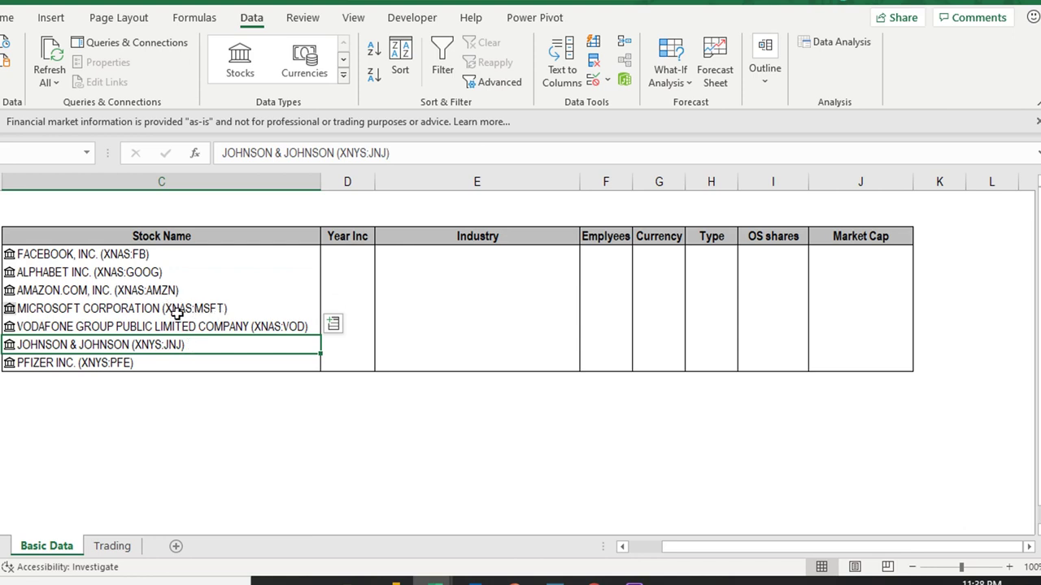
{"action": "left_click", "coordinate": [99, 364]}
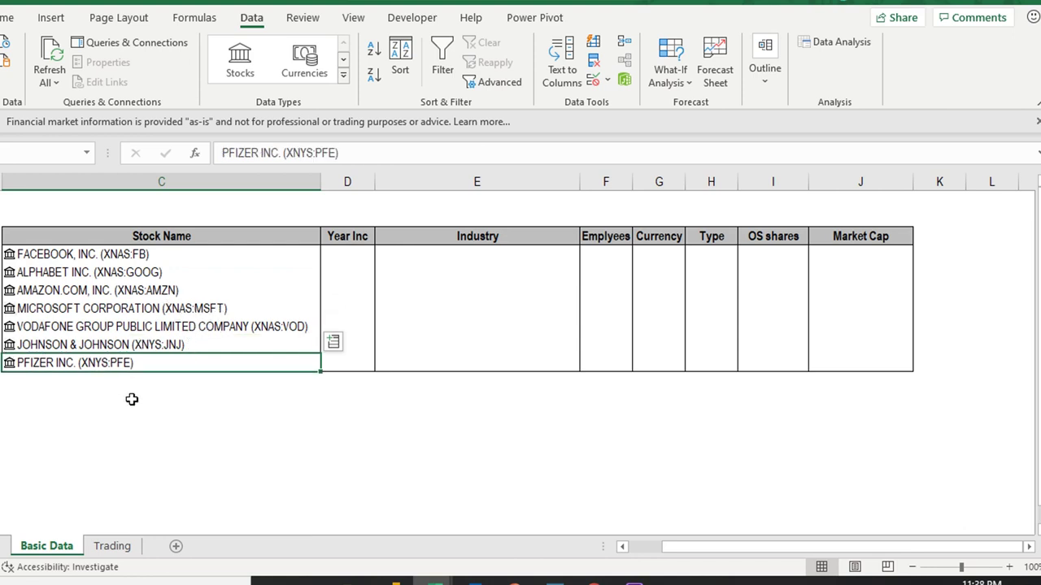
{"action": "left_click", "coordinate": [115, 254]}
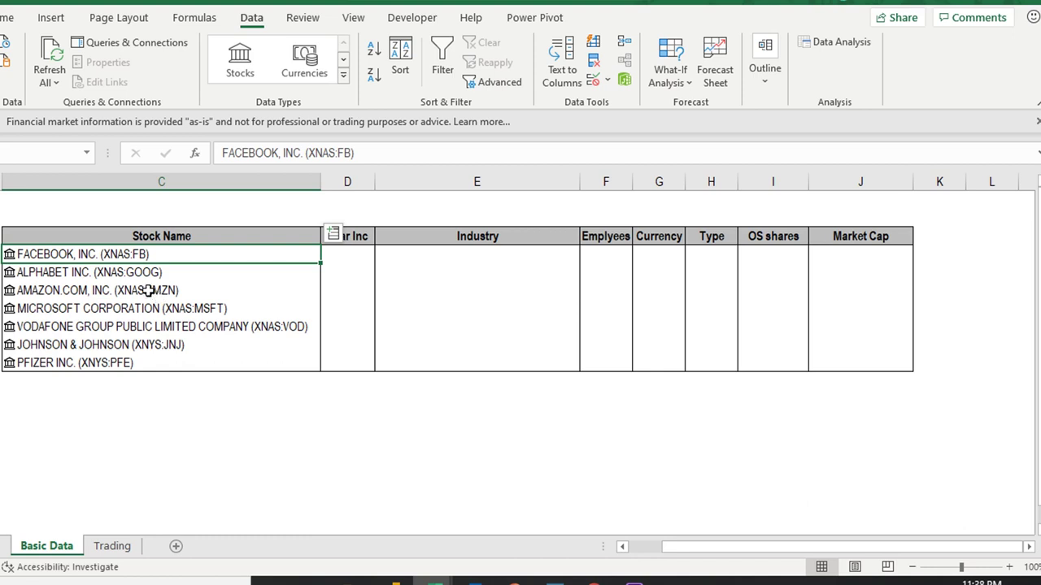
{"action": "left_click", "coordinate": [97, 272]}
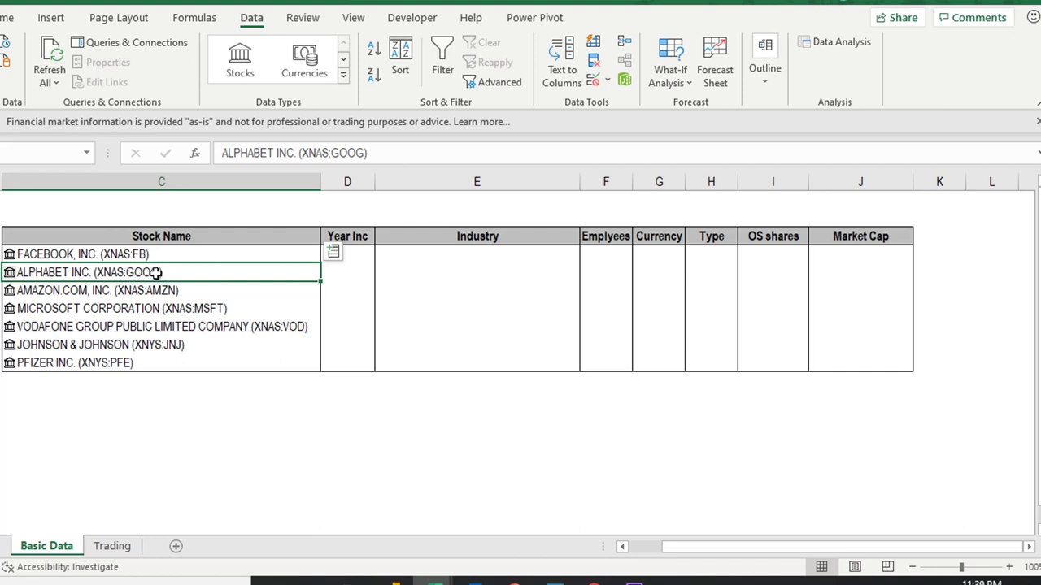
{"action": "left_click", "coordinate": [126, 294]}
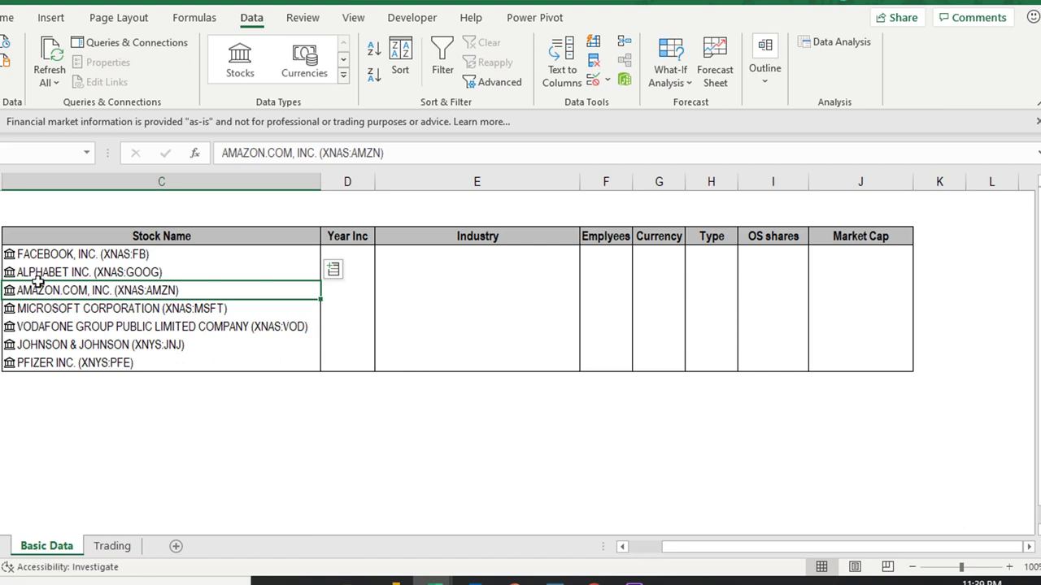
- Open the data card of the Facebook stock in C4 and examine its available fields, from price to description
{"action": "left_click", "coordinate": [10, 255]}
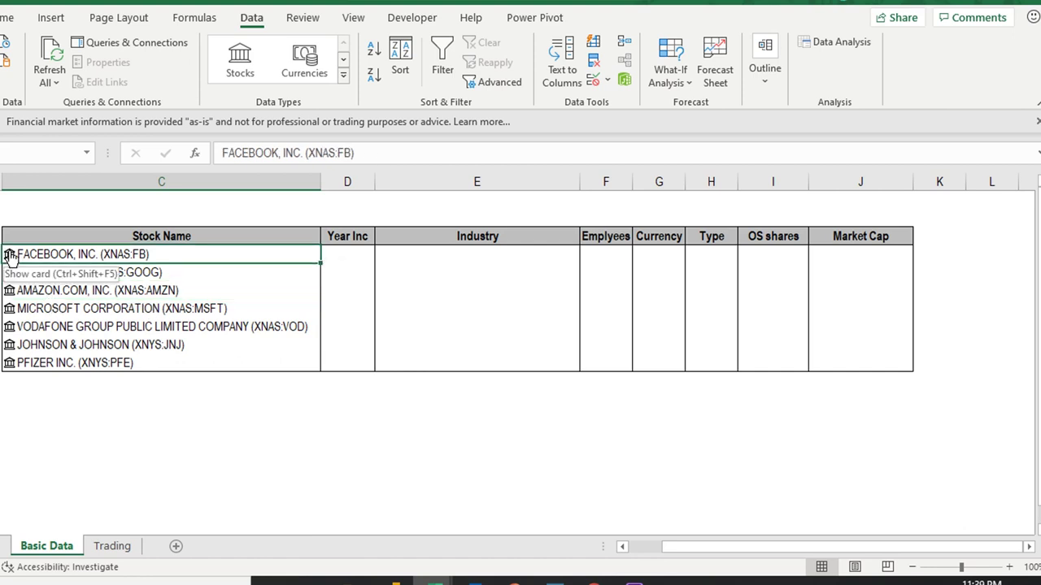
{"action": "left_click", "coordinate": [10, 255]}
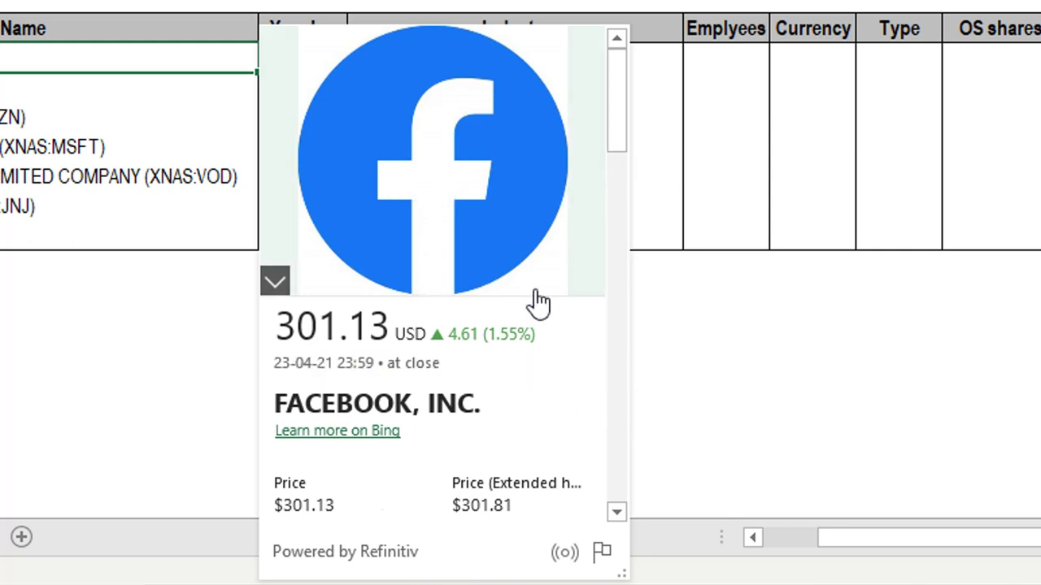
{"action": "scroll", "coordinate": [539, 297], "scroll_direction": "down", "scroll_amount": 3}
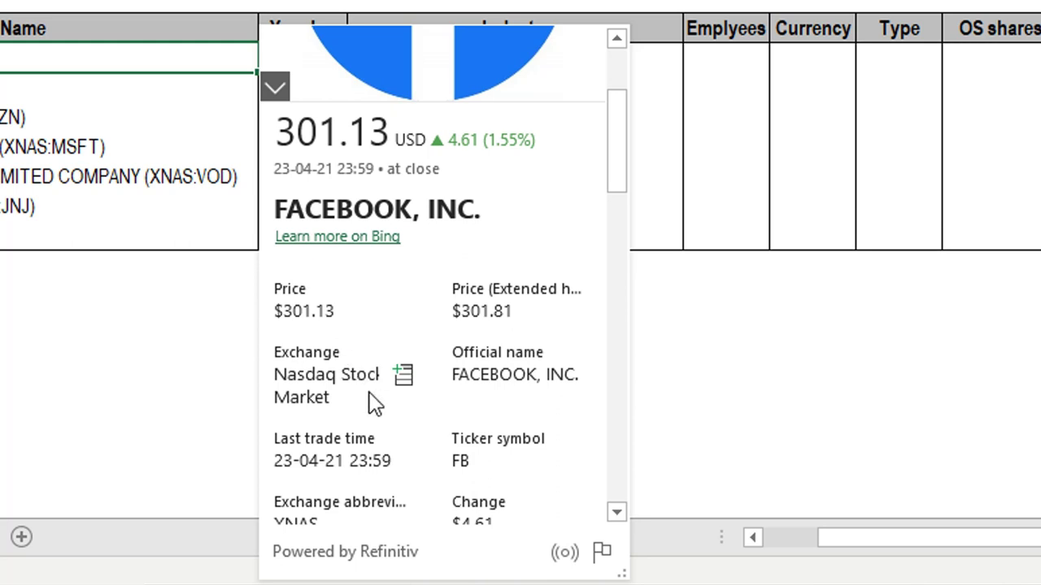
{"action": "mouse_move", "coordinate": [499, 367]}
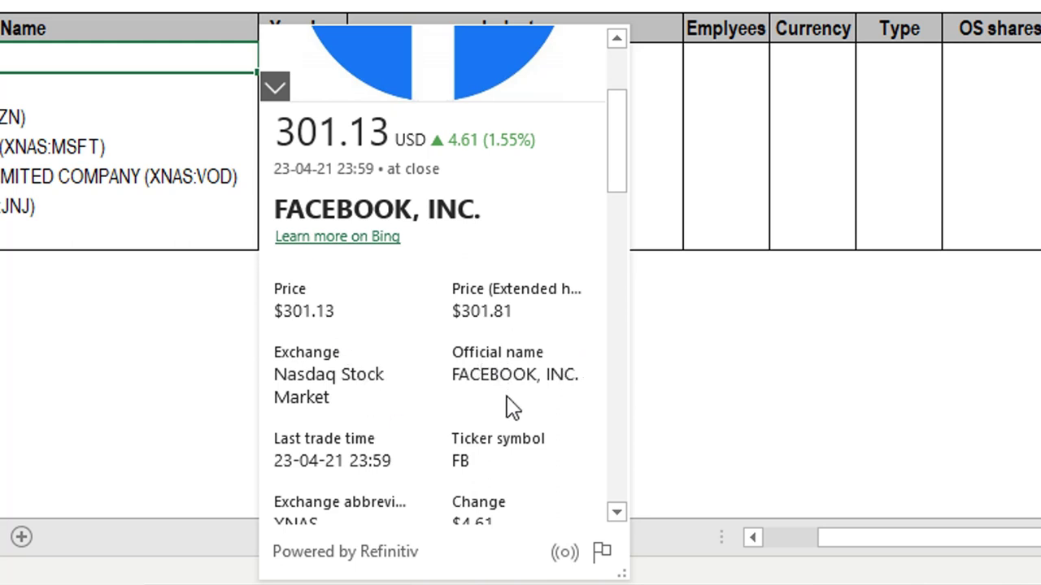
{"action": "mouse_move", "coordinate": [351, 374]}
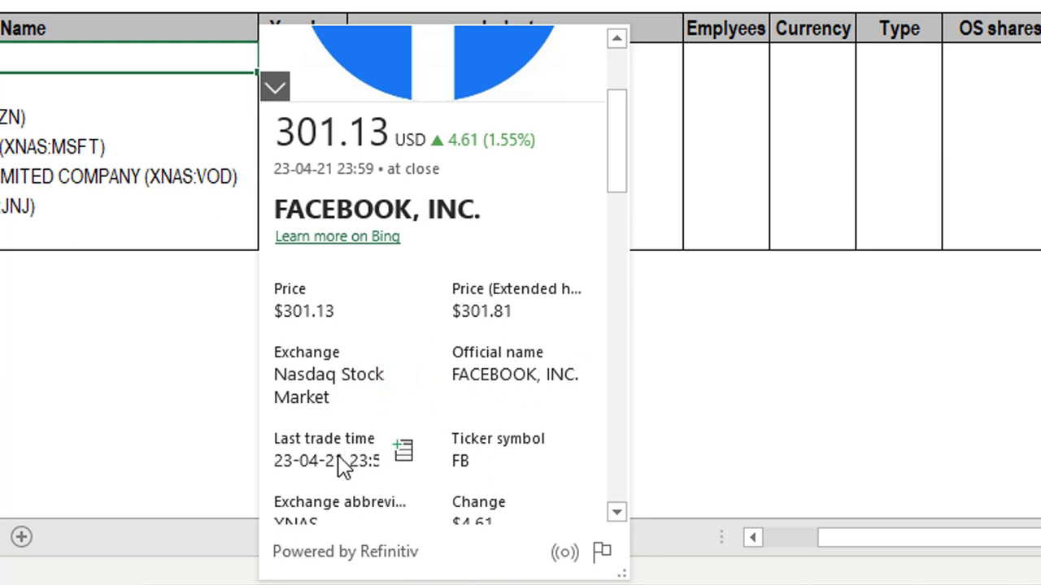
{"action": "scroll", "coordinate": [379, 443], "scroll_direction": "down", "scroll_amount": 1}
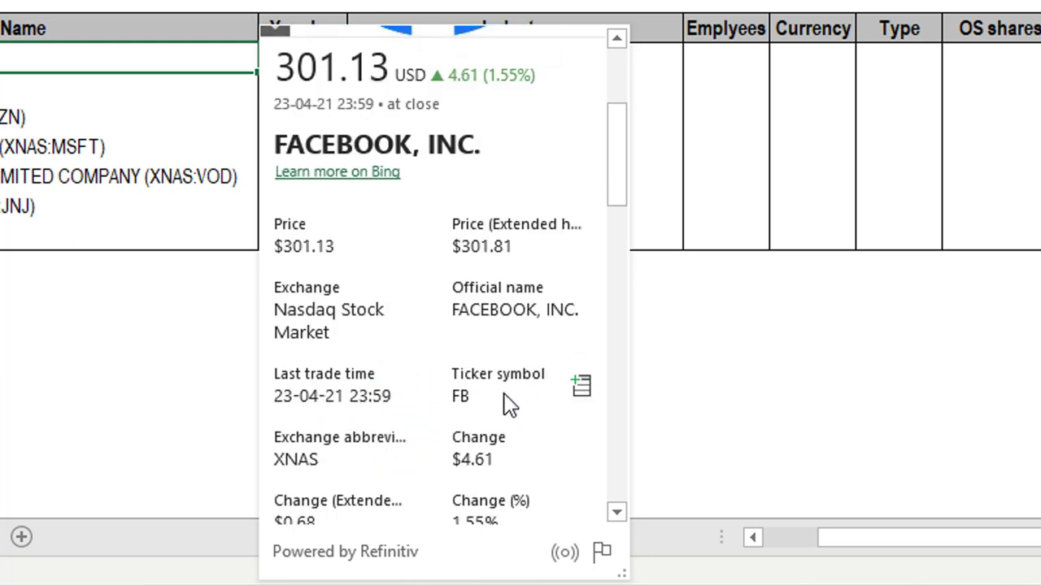
{"action": "scroll", "coordinate": [500, 403], "scroll_direction": "down", "scroll_amount": 1}
{"action": "scroll", "coordinate": [504, 411], "scroll_direction": "down", "scroll_amount": 9}
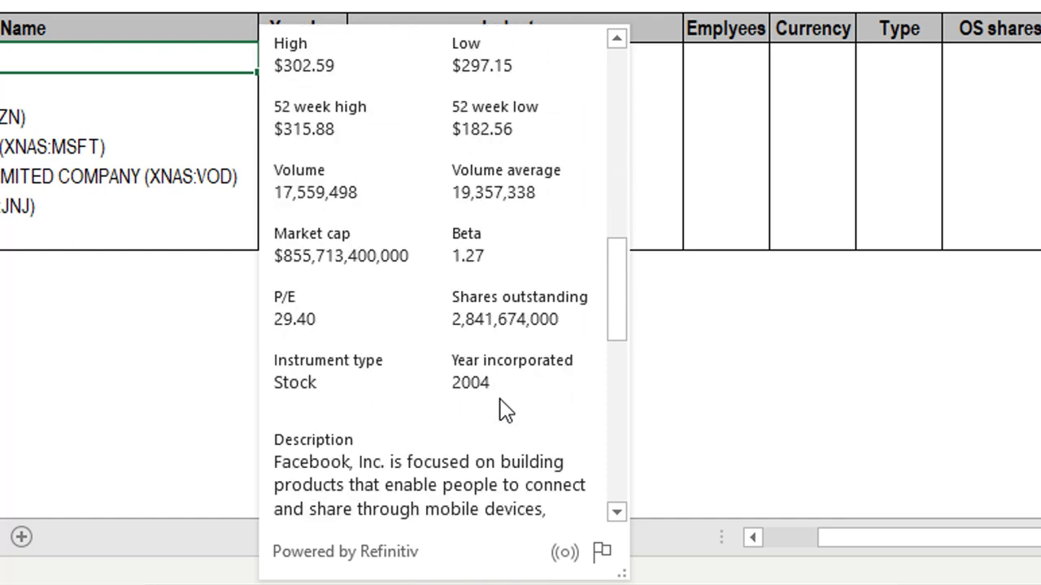
{"action": "scroll", "coordinate": [504, 410], "scroll_direction": "down", "scroll_amount": 2}
{"action": "scroll", "coordinate": [504, 411], "scroll_direction": "up", "scroll_amount": 12}
{"action": "scroll", "coordinate": [500, 411], "scroll_direction": "up", "scroll_amount": 2}
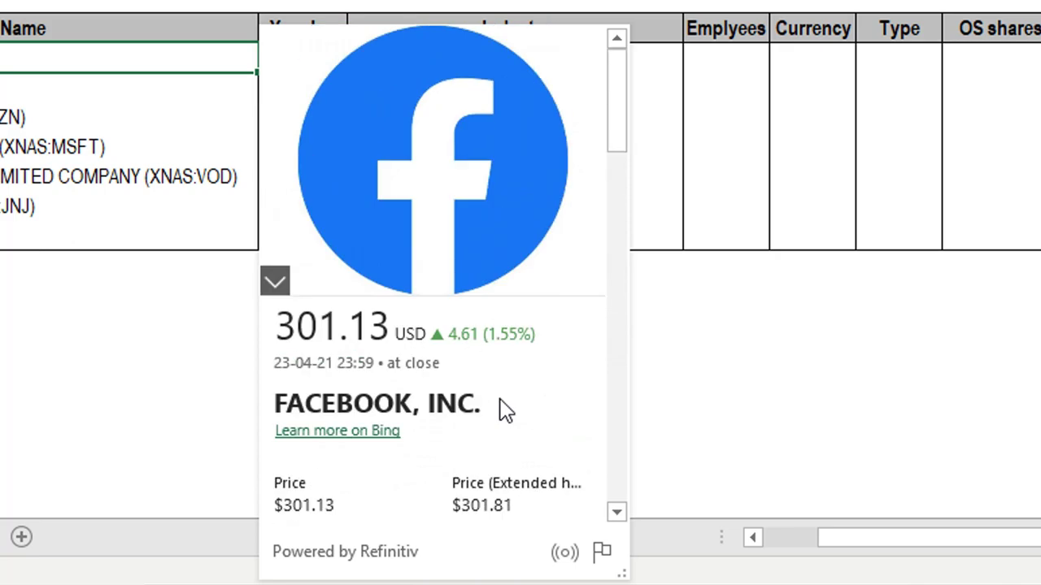
- Review the trading fields on the Facebook stock's data card, then close the card
{"action": "scroll", "coordinate": [520, 297], "scroll_direction": "down", "scroll_amount": 5}
{"action": "scroll", "coordinate": [521, 297], "scroll_direction": "down", "scroll_amount": 4}
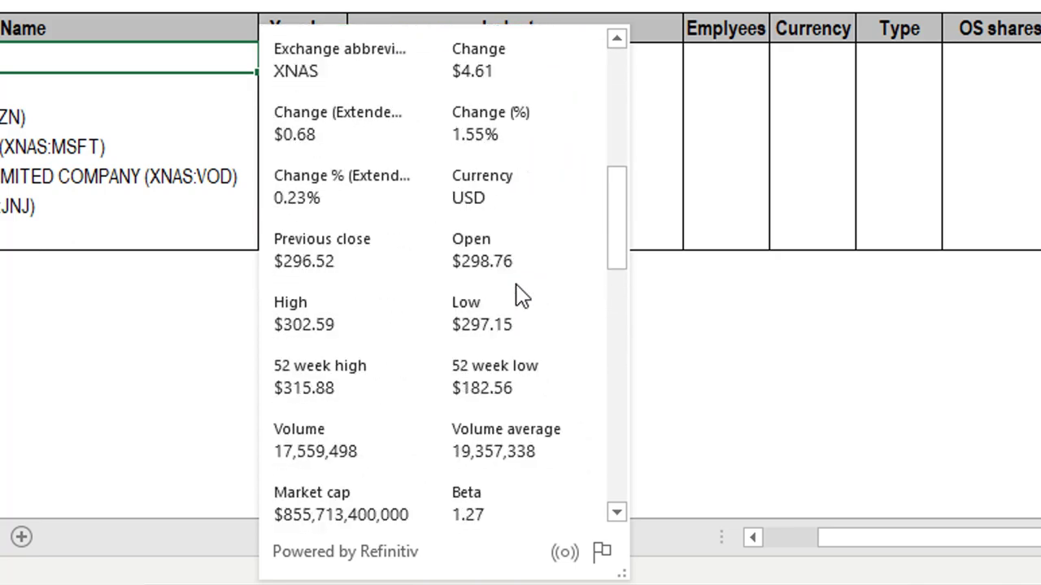
{"action": "scroll", "coordinate": [520, 297], "scroll_direction": "up", "scroll_amount": 9}
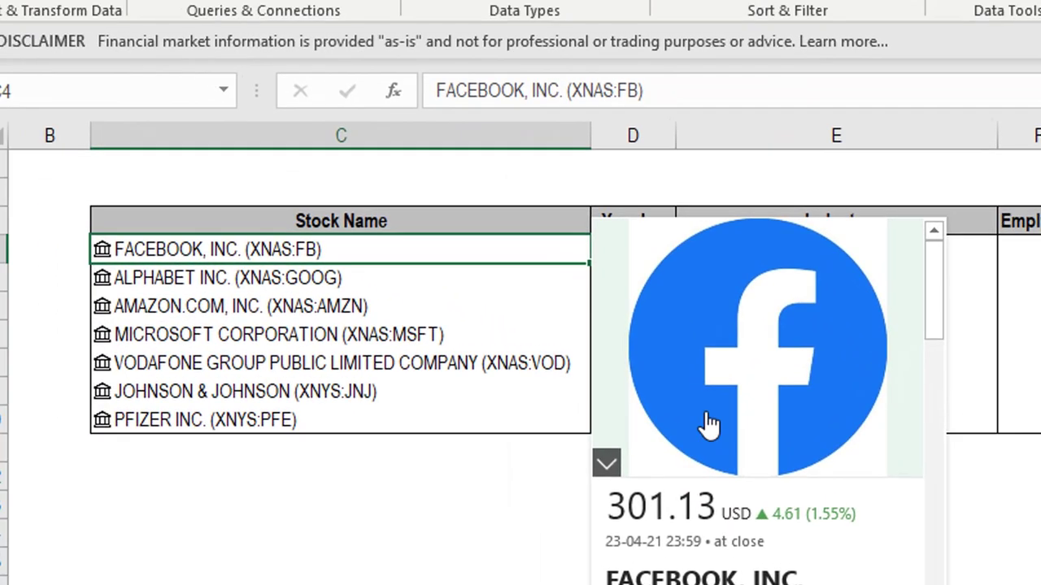
{"action": "left_click", "coordinate": [476, 245]}
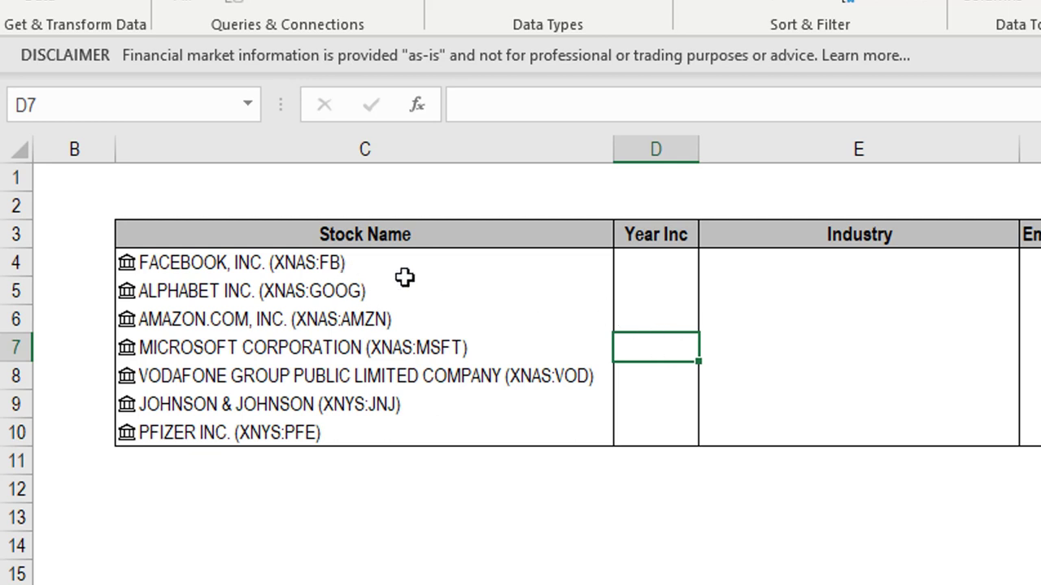
- Extract the Year incorporated field for the stocks in C4:C10 into the Year Inc column
{"action": "left_click_drag", "start_coordinate": [333, 262], "coordinate": [367, 439]}
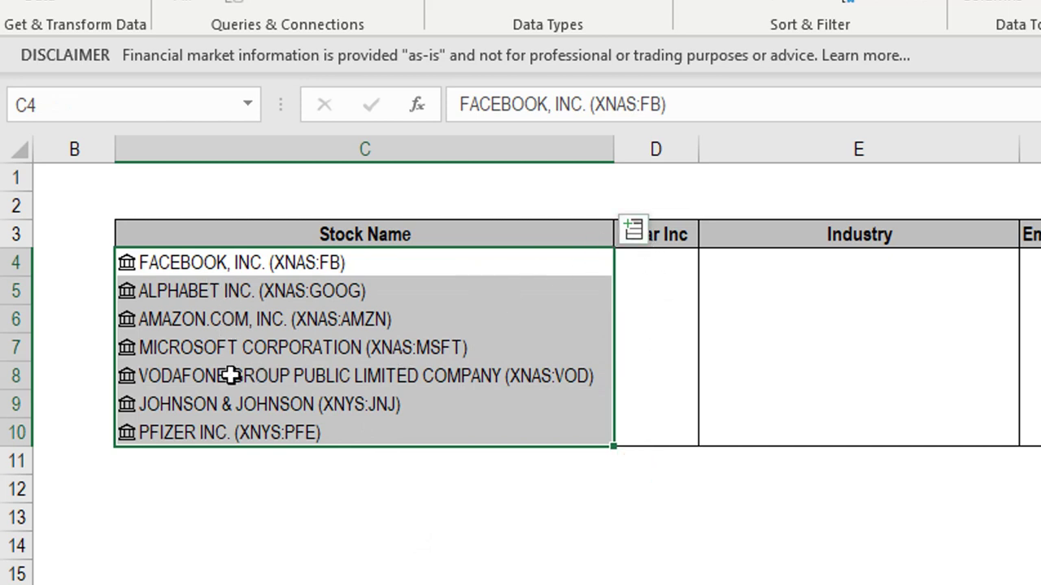
{"action": "left_click", "coordinate": [634, 235]}
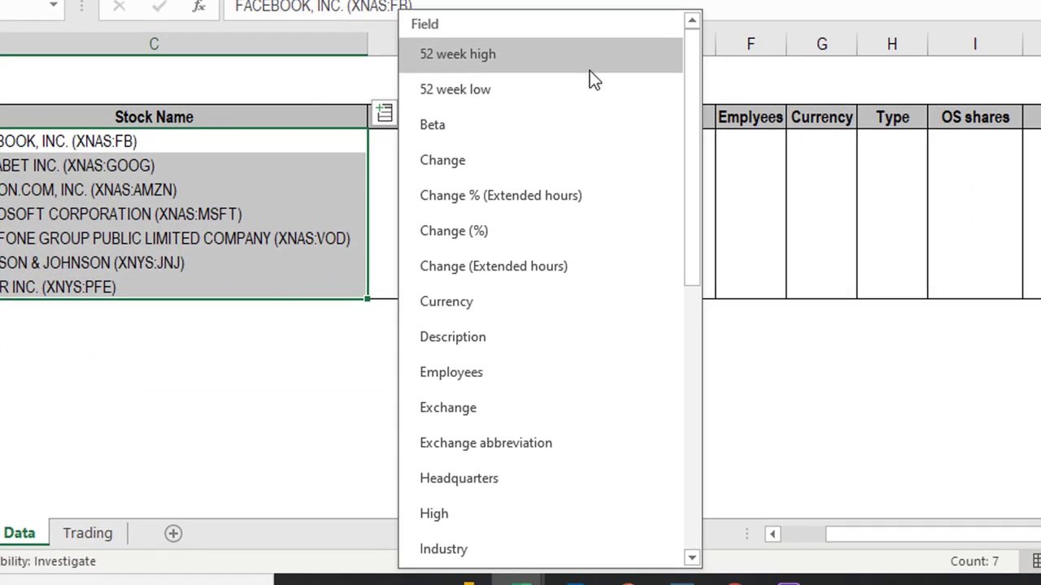
{"action": "scroll", "coordinate": [581, 487], "scroll_direction": "down", "scroll_amount": 5}
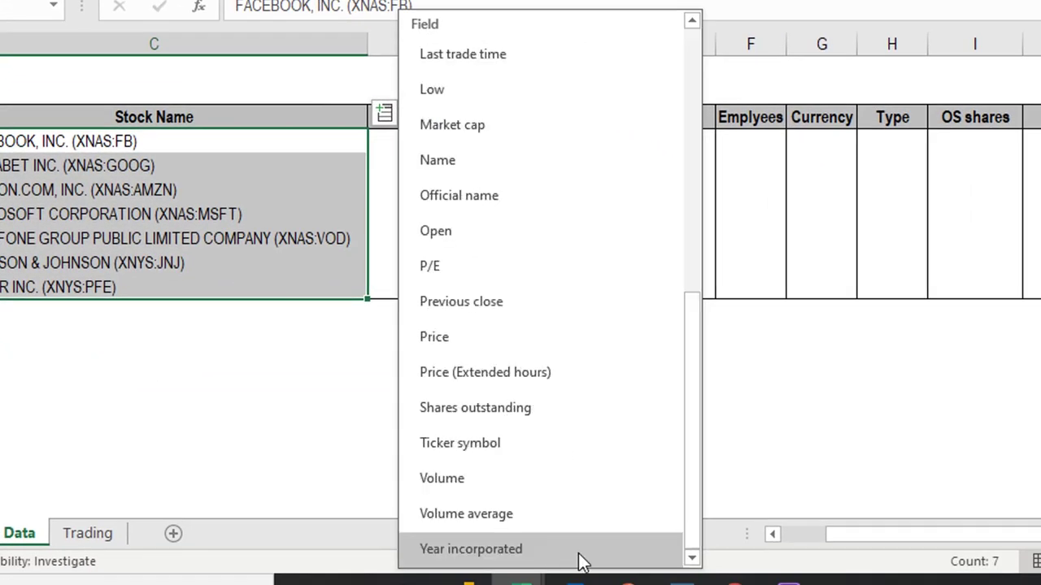
{"action": "left_click", "coordinate": [471, 548]}
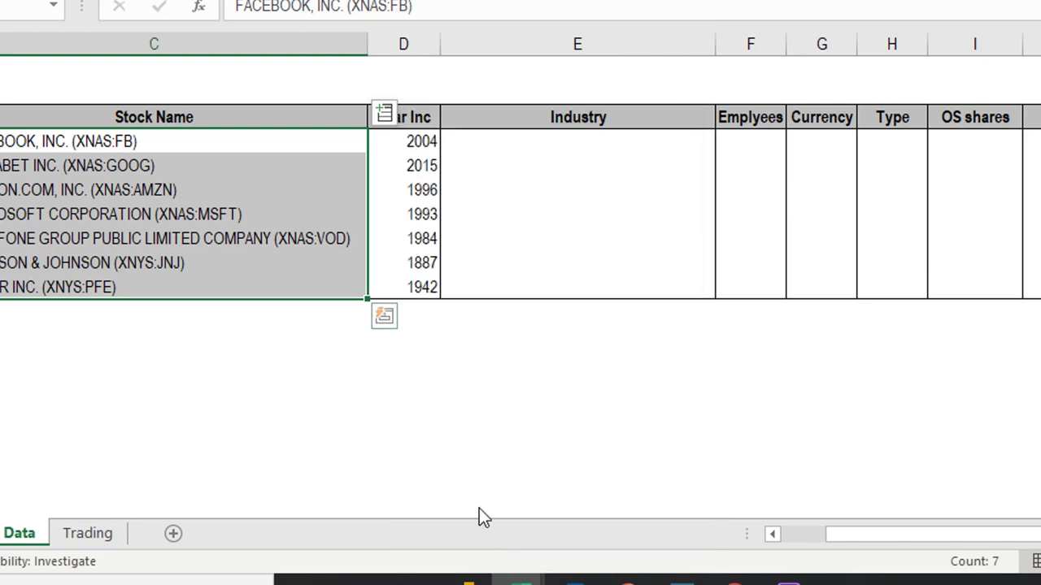
{"action": "left_click", "coordinate": [414, 143]}
{"action": "left_click_drag", "start_coordinate": [415, 143], "coordinate": [413, 283]}
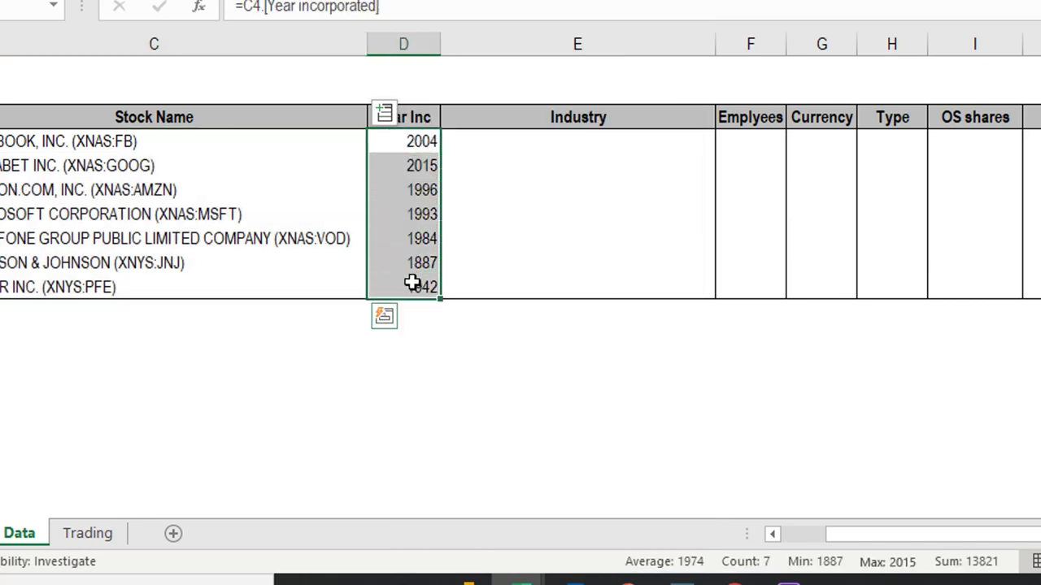
- Extract the Industry field for the stocks in C4:C10 into the Industry column
{"action": "left_click_drag", "start_coordinate": [197, 138], "coordinate": [221, 276]}
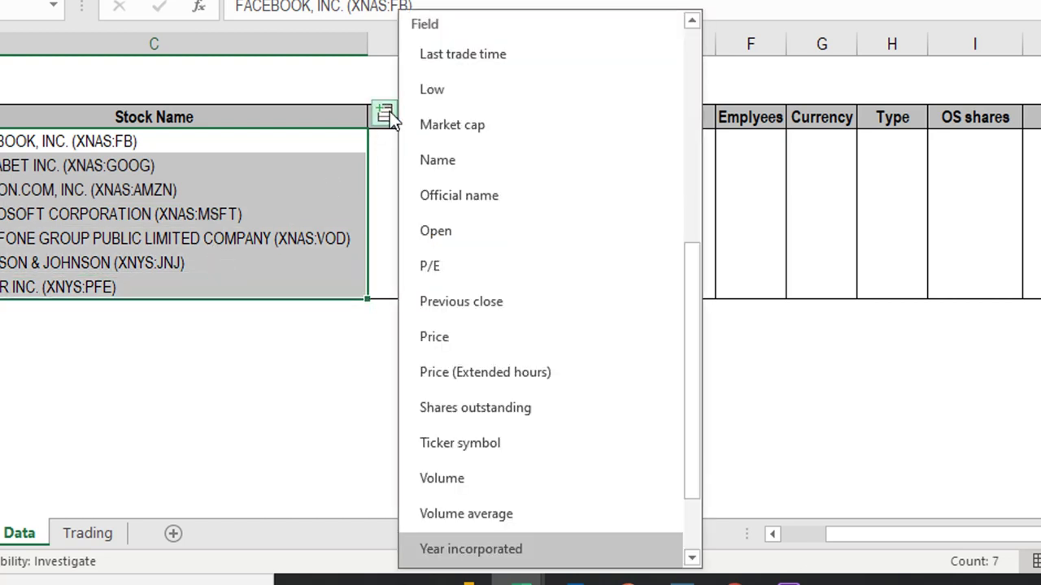
{"action": "left_click", "coordinate": [387, 113]}
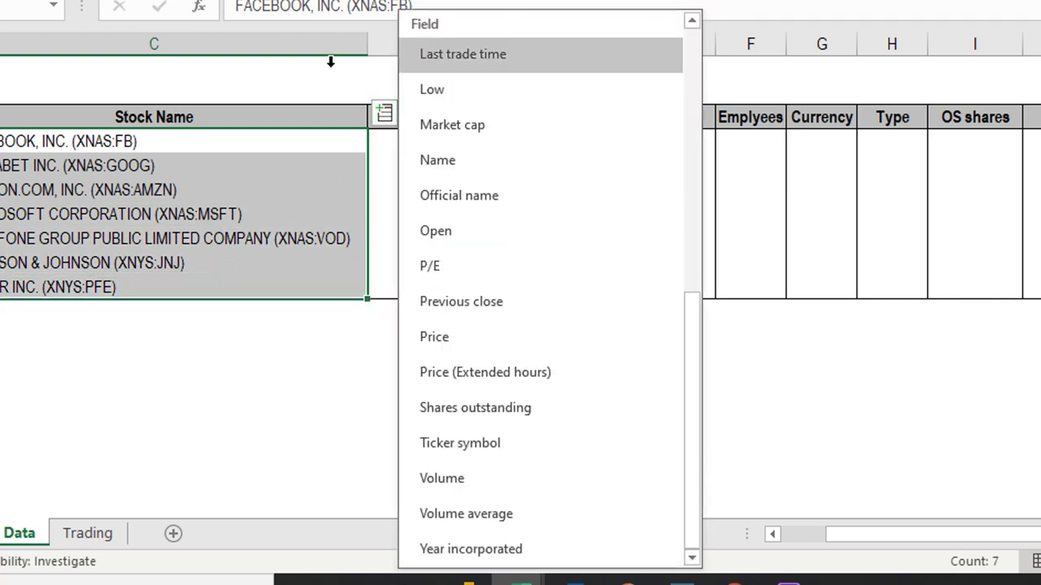
{"action": "left_click", "coordinate": [312, 144]}
{"action": "left_click_drag", "start_coordinate": [313, 140], "coordinate": [300, 287]}
{"action": "left_click", "coordinate": [384, 113]}
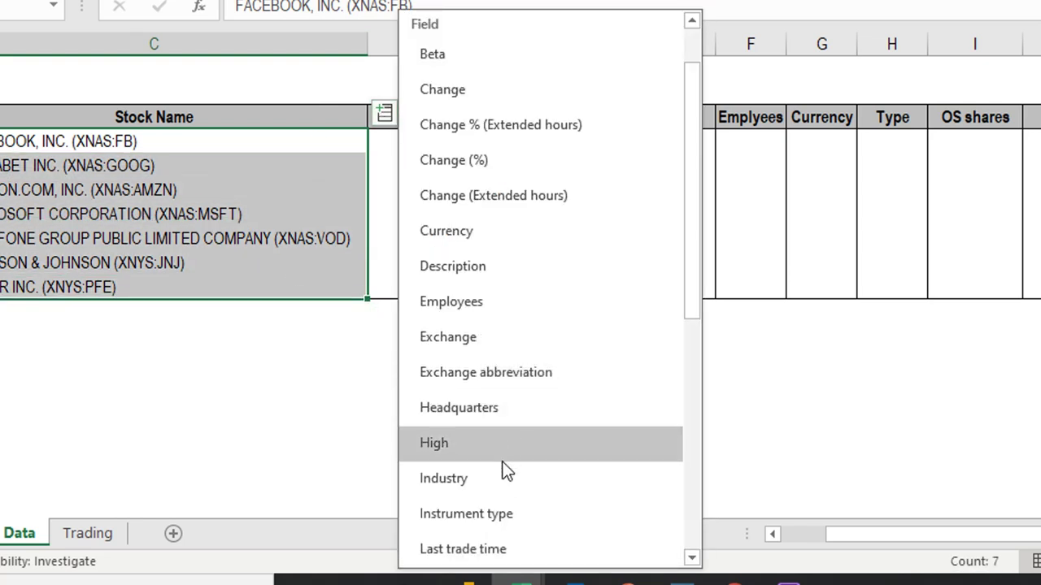
{"action": "left_click", "coordinate": [510, 479]}
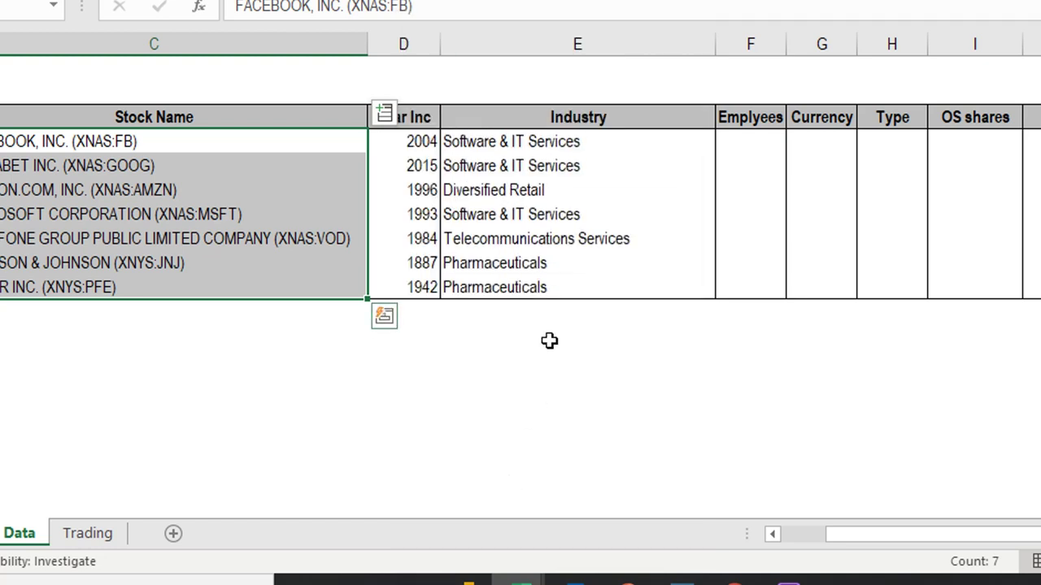
- Examine the formula in E4 that retrieves the Facebook stock's industry
{"action": "left_click", "coordinate": [738, 142]}
{"action": "left_click_drag", "start_coordinate": [209, 148], "coordinate": [212, 279]}
{"action": "left_click", "coordinate": [723, 145]}
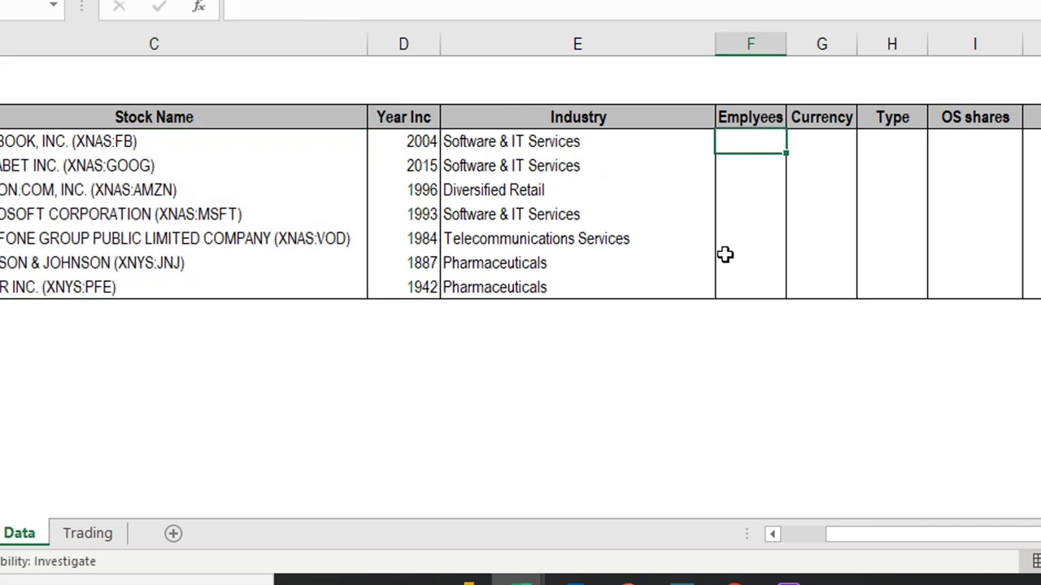
{"action": "left_click", "coordinate": [567, 141]}
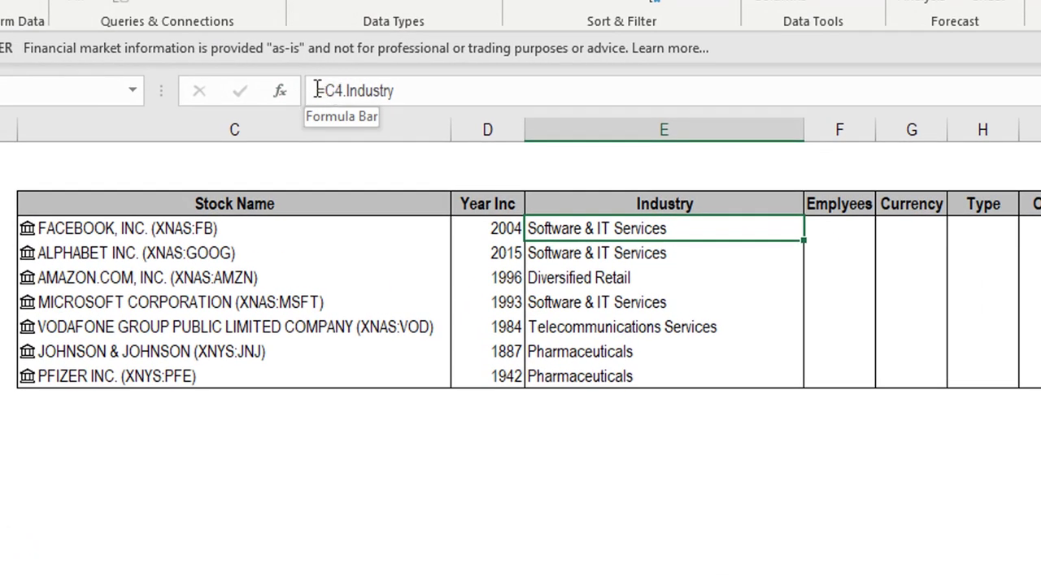
{"action": "left_click", "coordinate": [426, 94]}
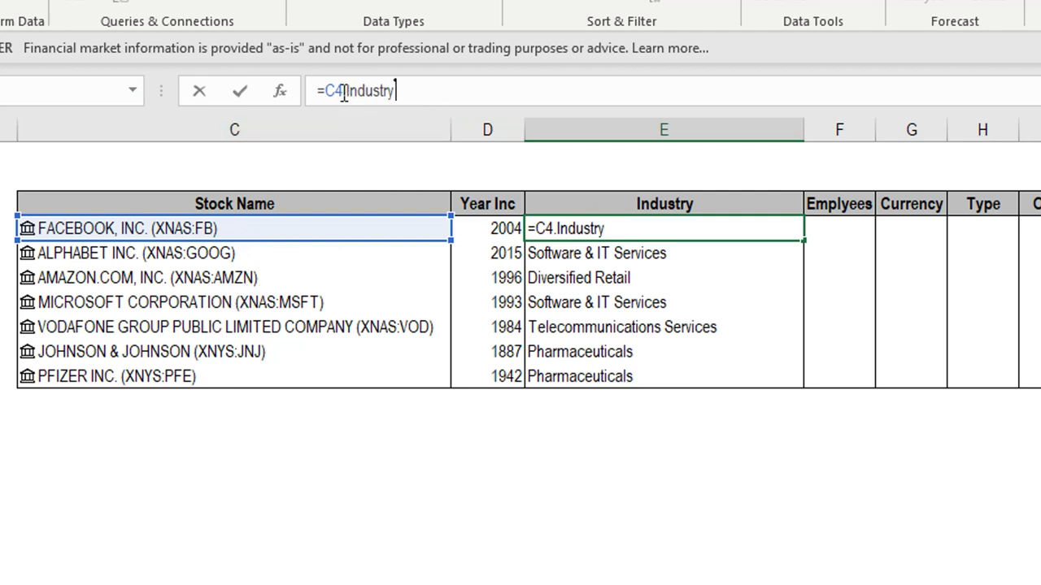
- Enter the formula =C4.Employees in F4 to retrieve the Facebook stock's employee count
{"action": "left_click", "coordinate": [822, 230]}
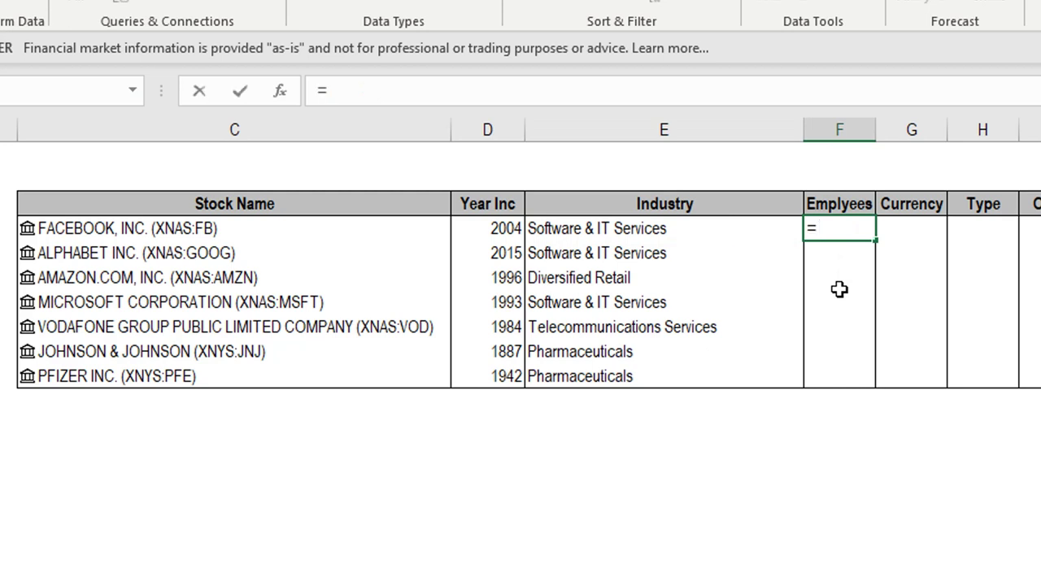
{"action": "type", "text": "="}
{"action": "key", "text": "Left"}
{"action": "key", "text": "Left"}
{"action": "key", "text": "Left"}
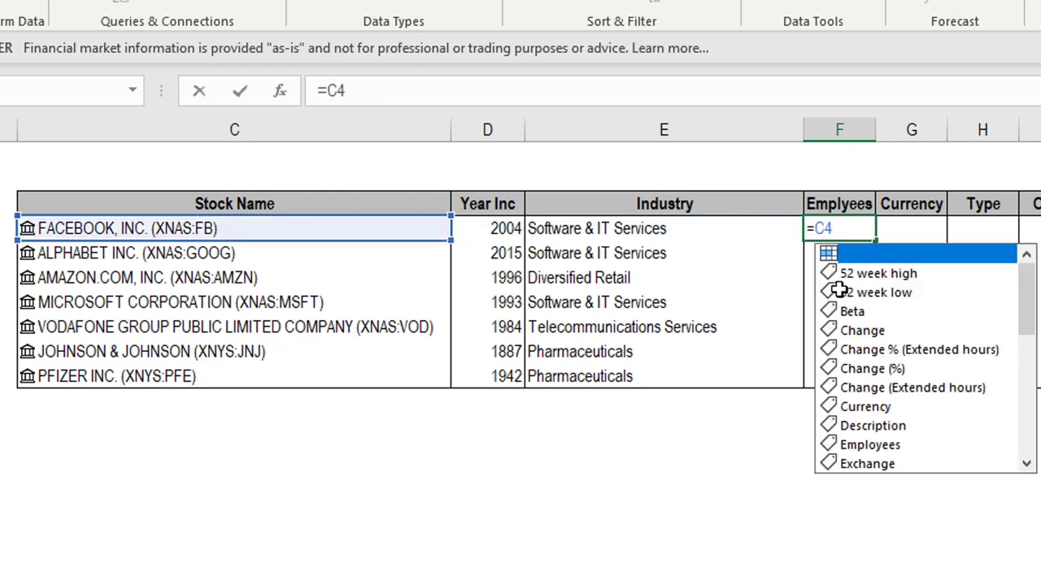
{"action": "type", "text": "."}
{"action": "double_click", "coordinate": [867, 446]}
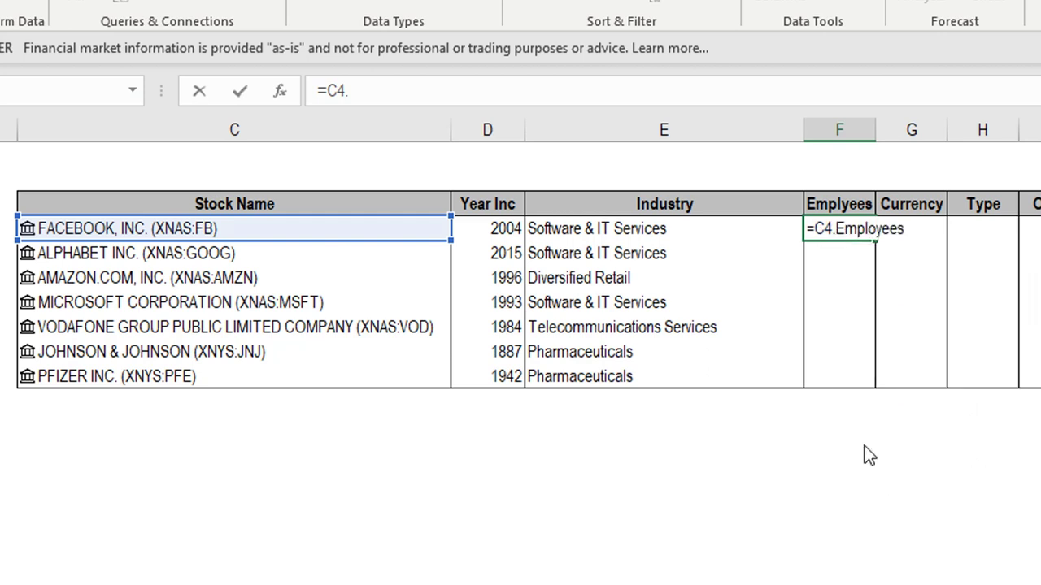
{"action": "key", "text": "Return"}
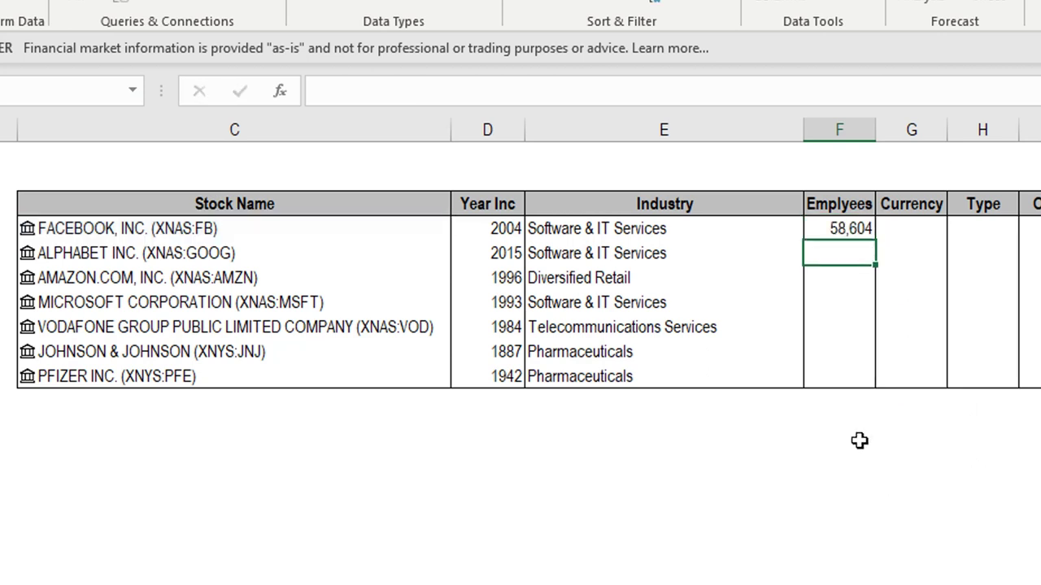
- Fill the employees formula from F4 through F10 for all the listed stocks
{"action": "left_click_drag", "start_coordinate": [847, 229], "coordinate": [841, 371]}
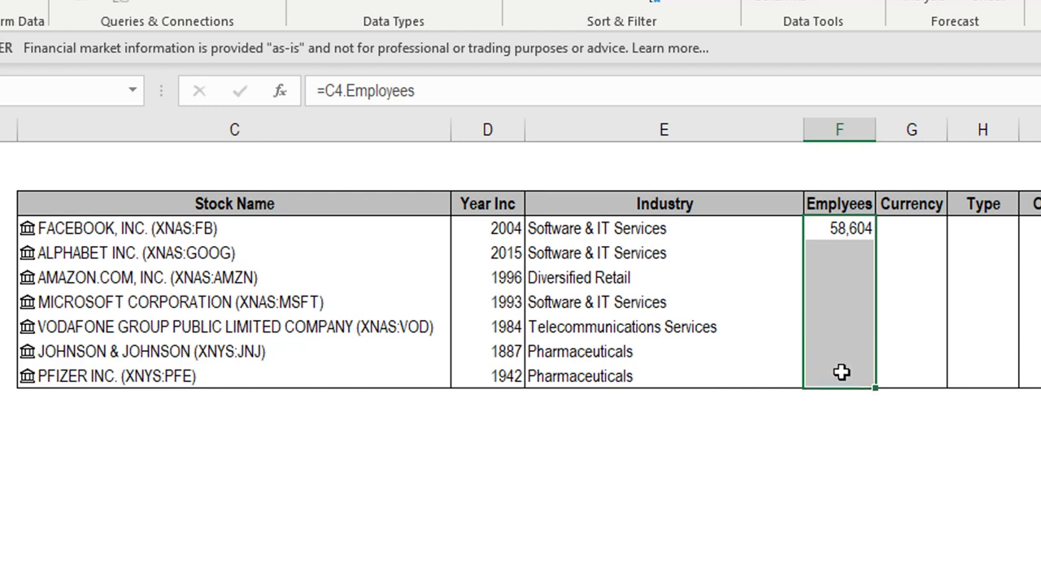
{"action": "left_click", "coordinate": [497, 90]}
{"action": "key", "text": "ctrl+Return"}
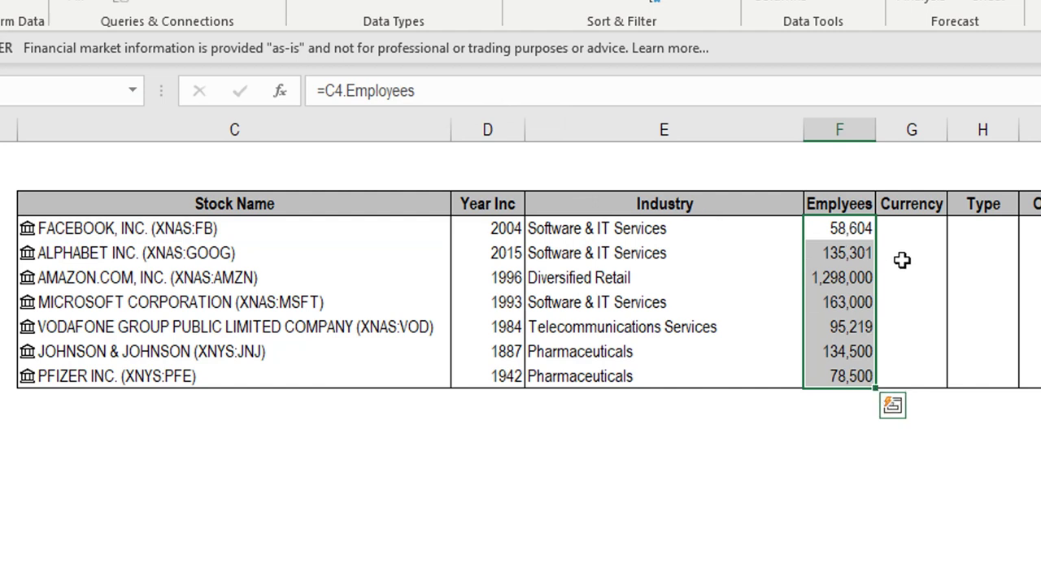
- Copy the text of the employees formula in F4, leaving the cell's formula as it is
{"action": "left_click", "coordinate": [906, 228]}
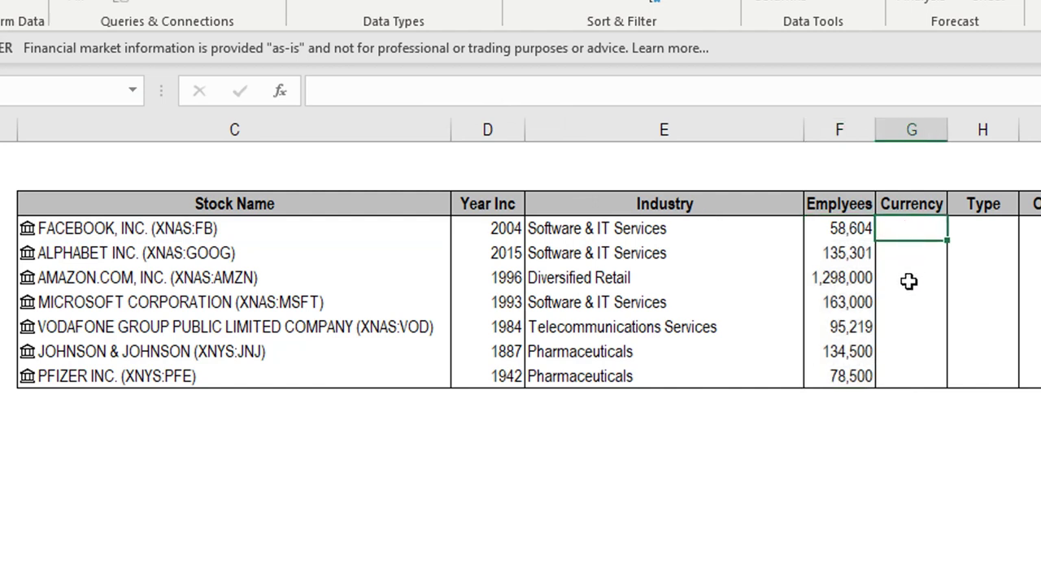
{"action": "key", "text": "Left"}
{"action": "left_click_drag", "start_coordinate": [495, 93], "coordinate": [241, 93]}
{"action": "key", "text": "ctrl+c"}
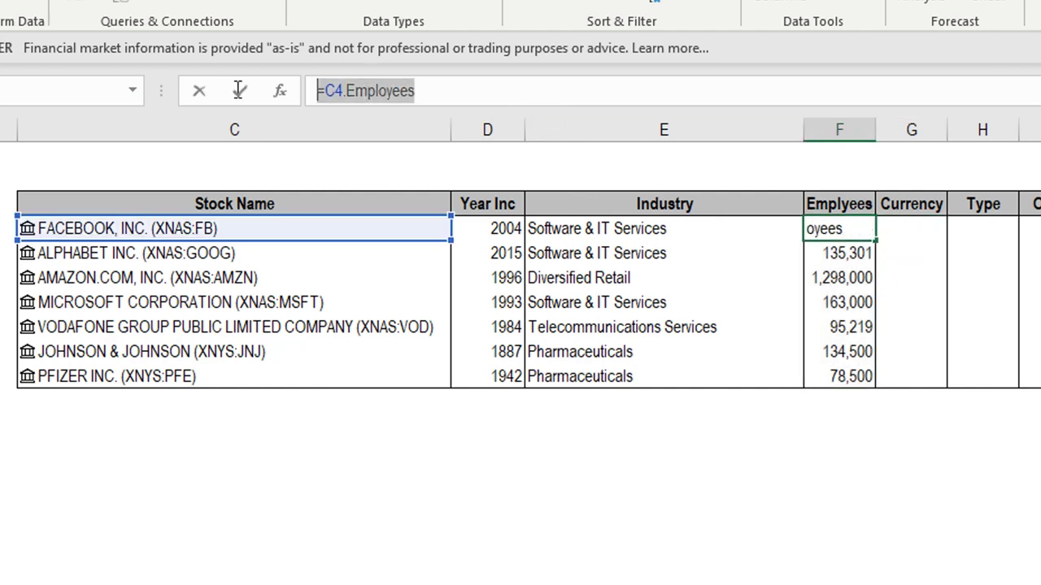
{"action": "key", "text": "ctrl+Return"}
- Paste the copied formula into G4:G10, changing its field so the range is filled with =C4.Currency
{"action": "left_click_drag", "start_coordinate": [922, 226], "coordinate": [924, 379]}
{"action": "left_click", "coordinate": [401, 99]}
{"action": "key", "text": "ctrl+v"}
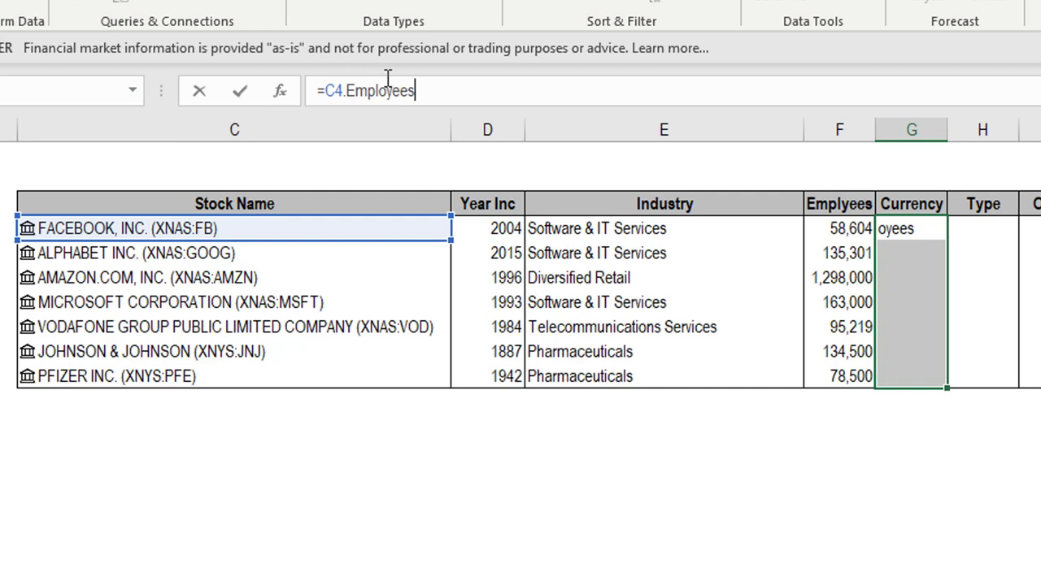
{"action": "key", "text": "BackSpace"}
{"action": "key", "text": "BackSpace"}
{"action": "key", "text": "BackSpace"}
{"action": "key", "text": "BackSpace"}
{"action": "key", "text": "BackSpace"}
{"action": "key", "text": "BackSpace"}
{"action": "key", "text": "BackSpace"}
{"action": "key", "text": "BackSpace"}
{"action": "key", "text": "BackSpace"}
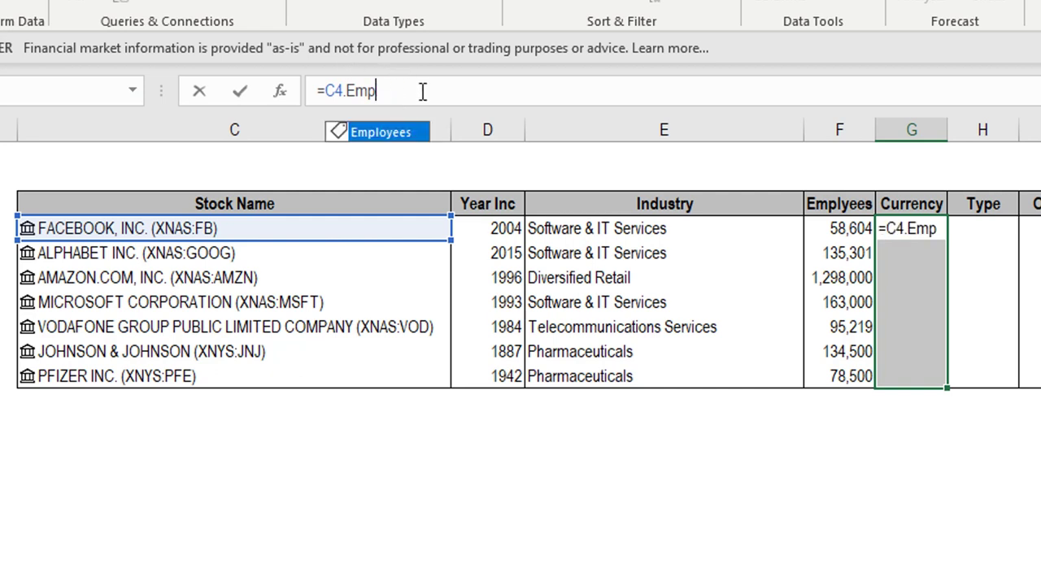
{"action": "type", "text": "Cu"}
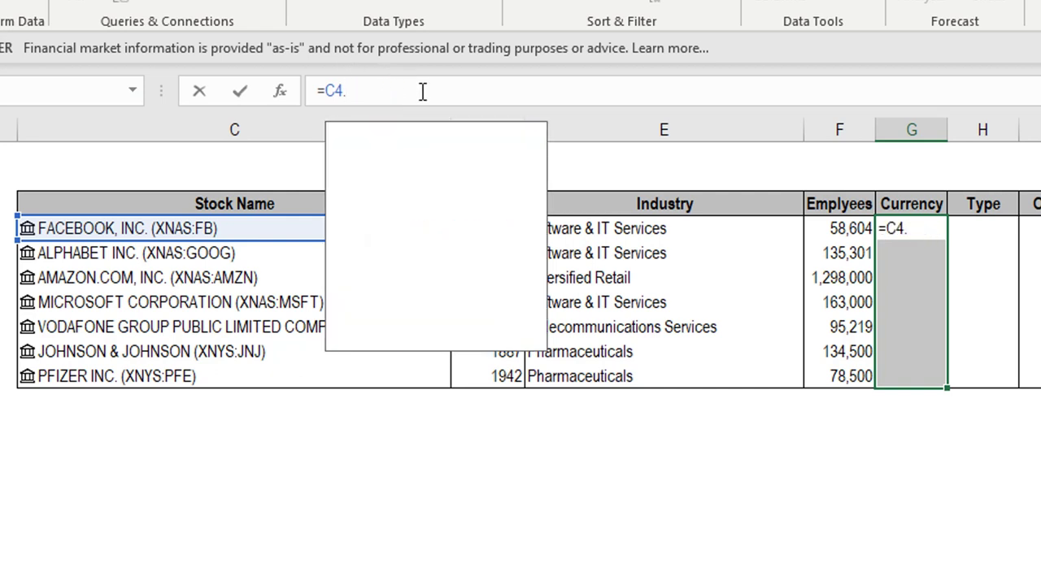
{"action": "key", "text": "Tab"}
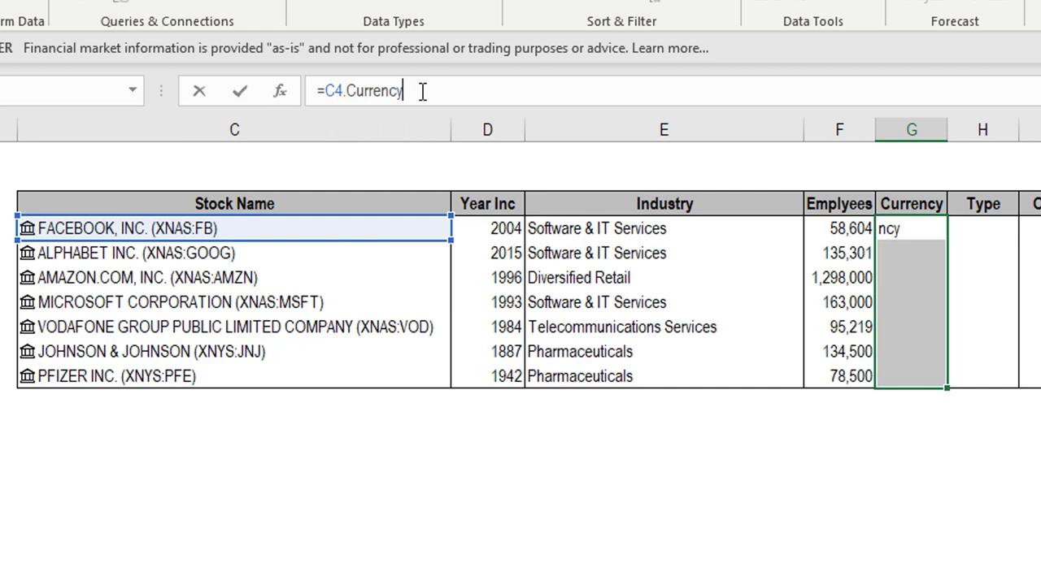
{"action": "key", "text": "ctrl+Return"}
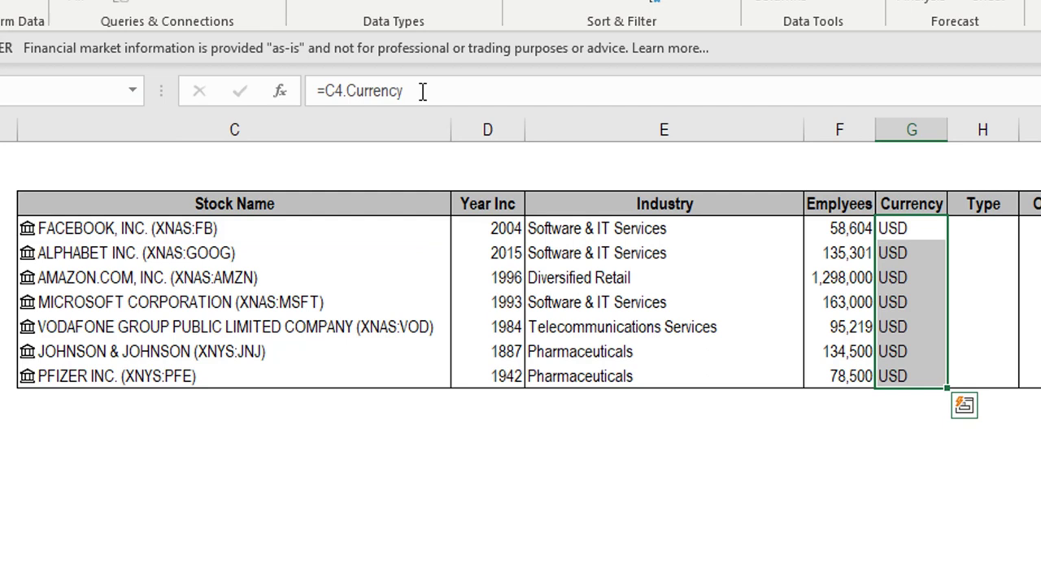
- Copy the text of the currency formula in G4 and leave cell editing
{"action": "left_click_drag", "start_coordinate": [422, 91], "coordinate": [291, 71]}
{"action": "key", "text": "ctrl+c"}
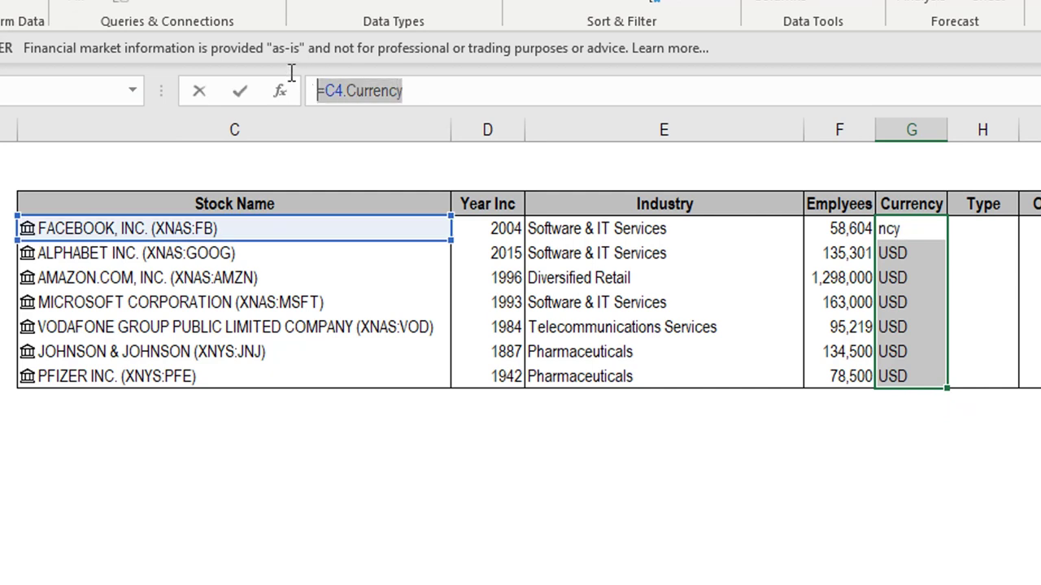
{"action": "key", "text": "Escape"}
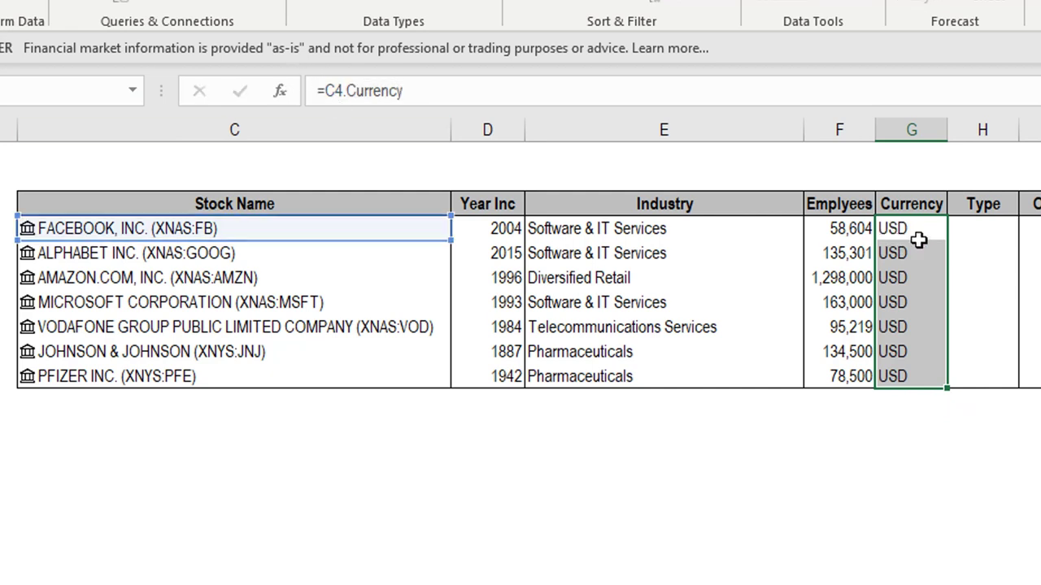
- Paste the copied formula into H4:H10, changing its field so the range is filled with =C4.[Instrument type]
{"action": "left_click_drag", "start_coordinate": [995, 228], "coordinate": [993, 379]}
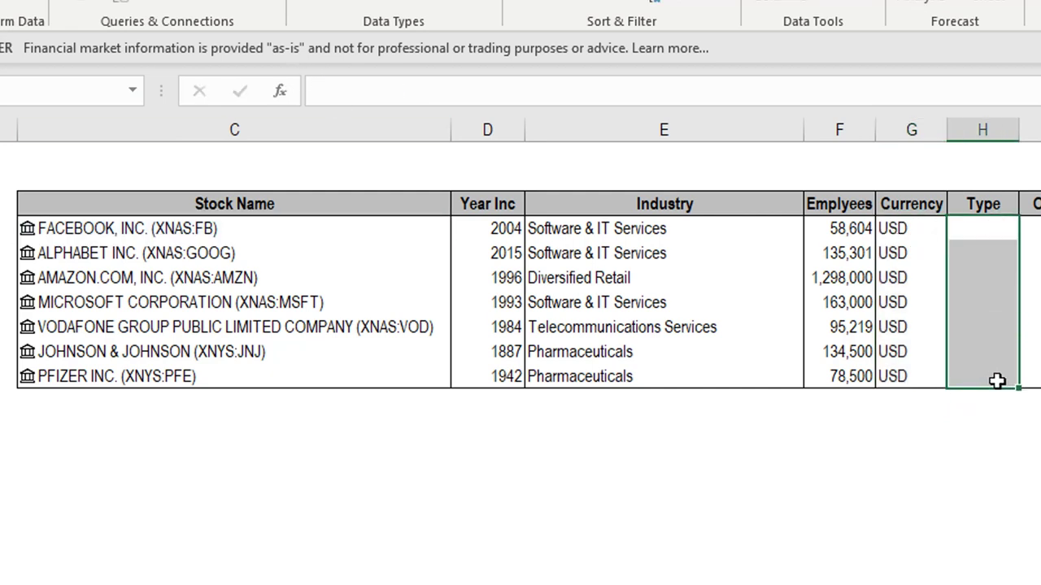
{"action": "left_click", "coordinate": [363, 100]}
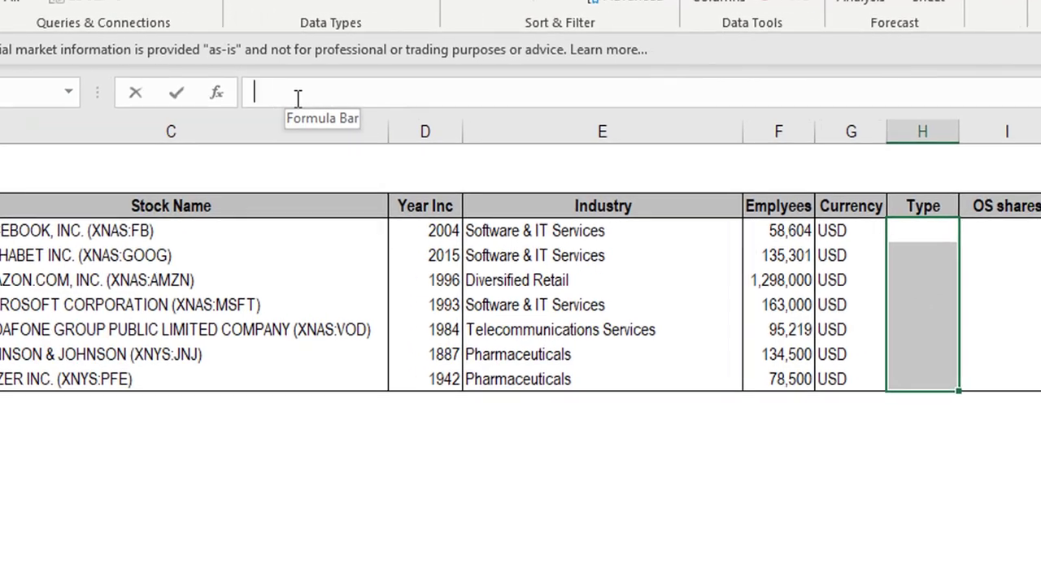
{"action": "key", "text": "ctrl+v"}
{"action": "key", "text": "BackSpace"}
{"action": "key", "text": "BackSpace"}
{"action": "key", "text": "BackSpace"}
{"action": "key", "text": "BackSpace"}
{"action": "key", "text": "BackSpace"}
{"action": "key", "text": "BackSpace"}
{"action": "key", "text": "BackSpace"}
{"action": "key", "text": "BackSpace"}
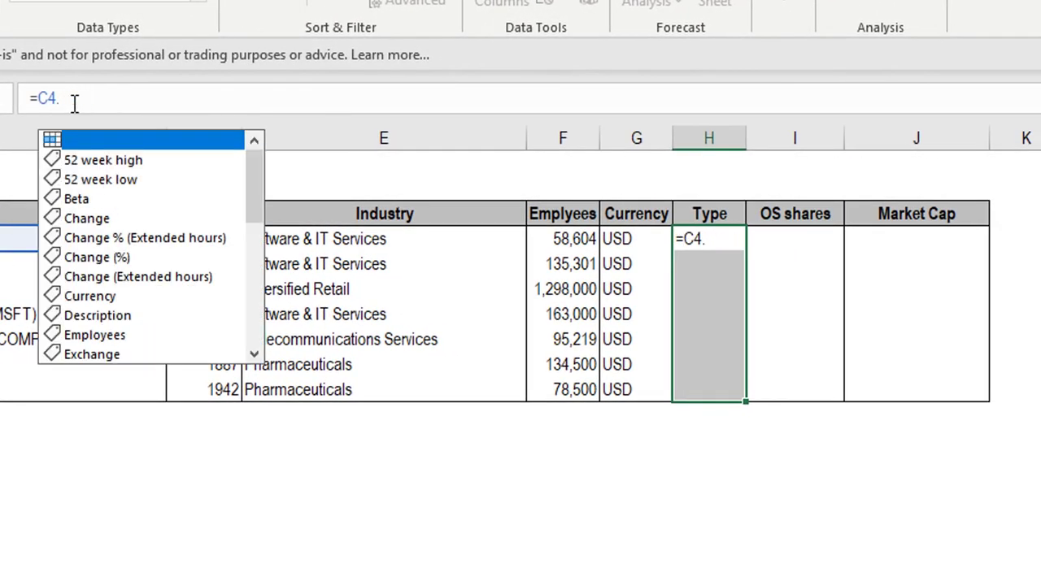
{"action": "type", "text": "ins"}
{"action": "key", "text": "Tab"}
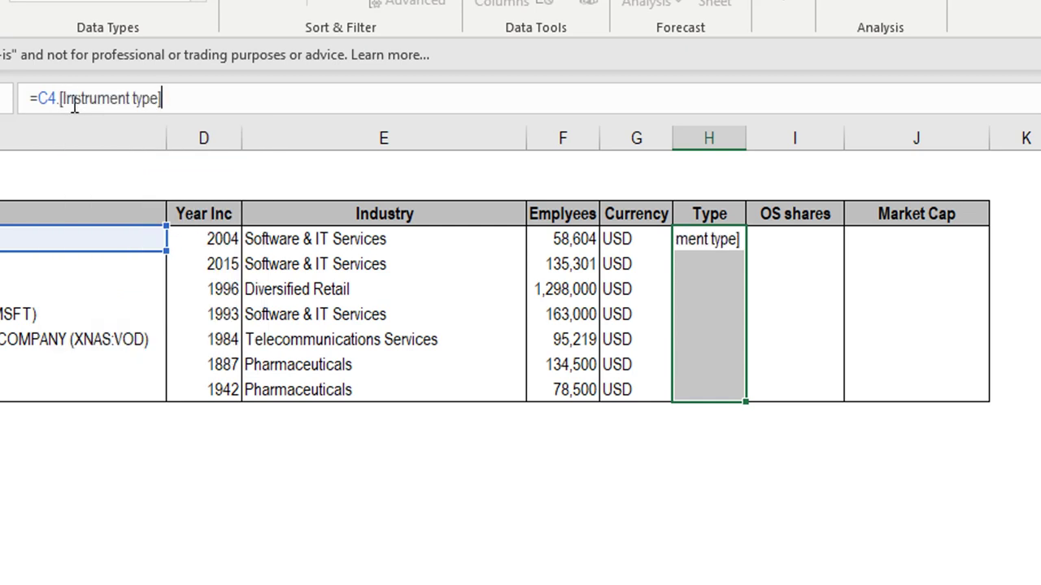
{"action": "key", "text": "ctrl+Return"}
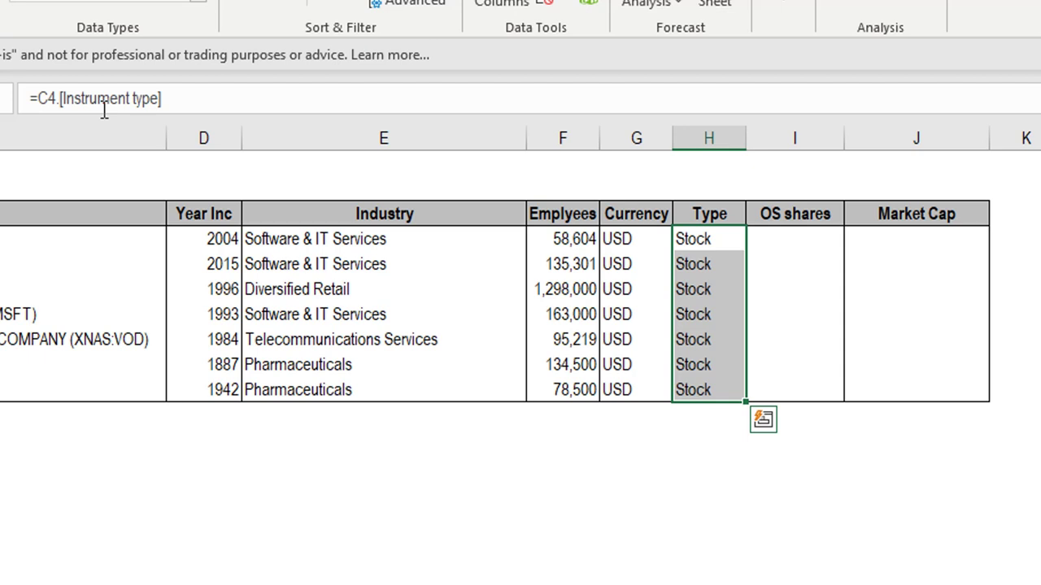
- Paste the copied formula into I4:I10, changing its field so the range is filled with =C4.[Shares outstanding]
{"action": "left_click", "coordinate": [787, 237]}
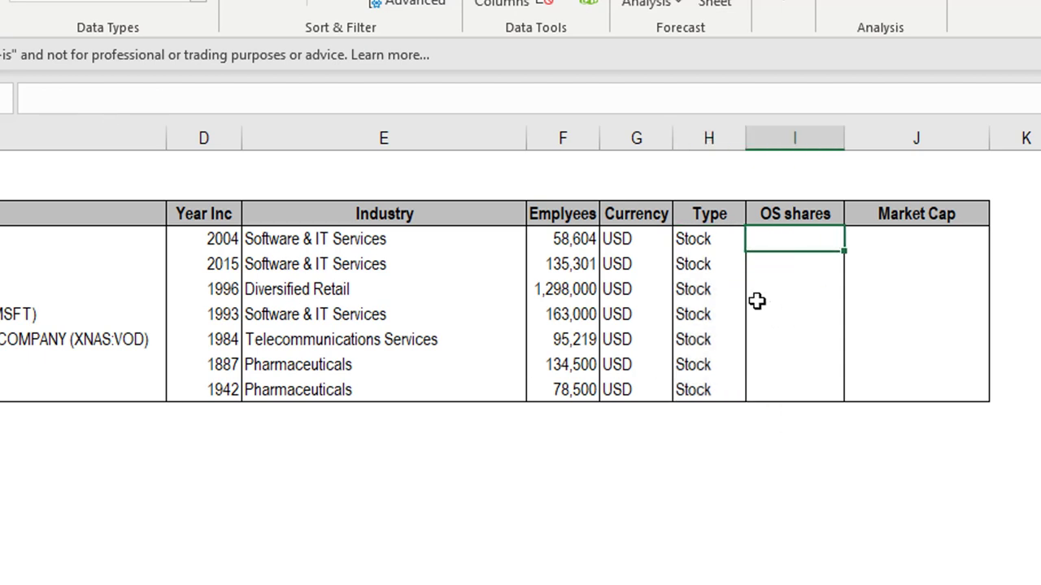
{"action": "left_click", "coordinate": [696, 238]}
{"action": "left_click", "coordinate": [782, 241]}
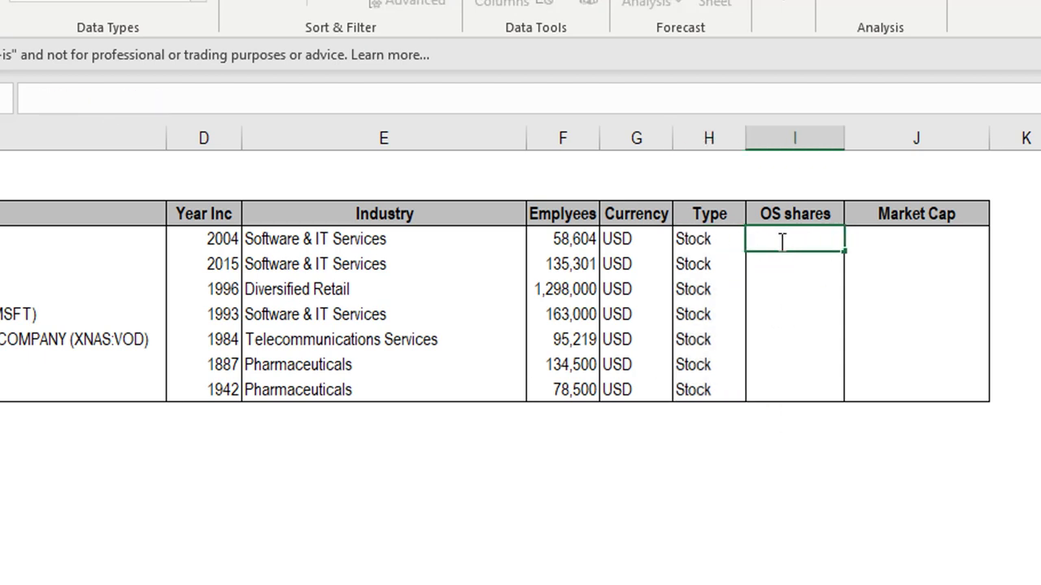
{"action": "left_click_drag", "start_coordinate": [782, 241], "coordinate": [799, 393]}
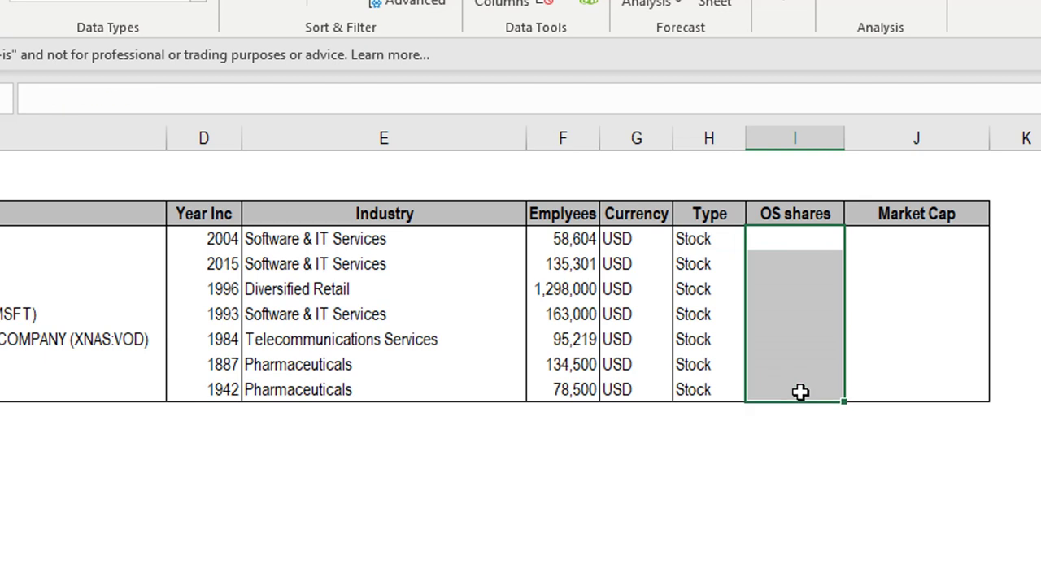
{"action": "left_click", "coordinate": [93, 98]}
{"action": "type", "text": "=C4.Currency"}
{"action": "left_click_drag", "start_coordinate": [118, 106], "coordinate": [64, 109]}
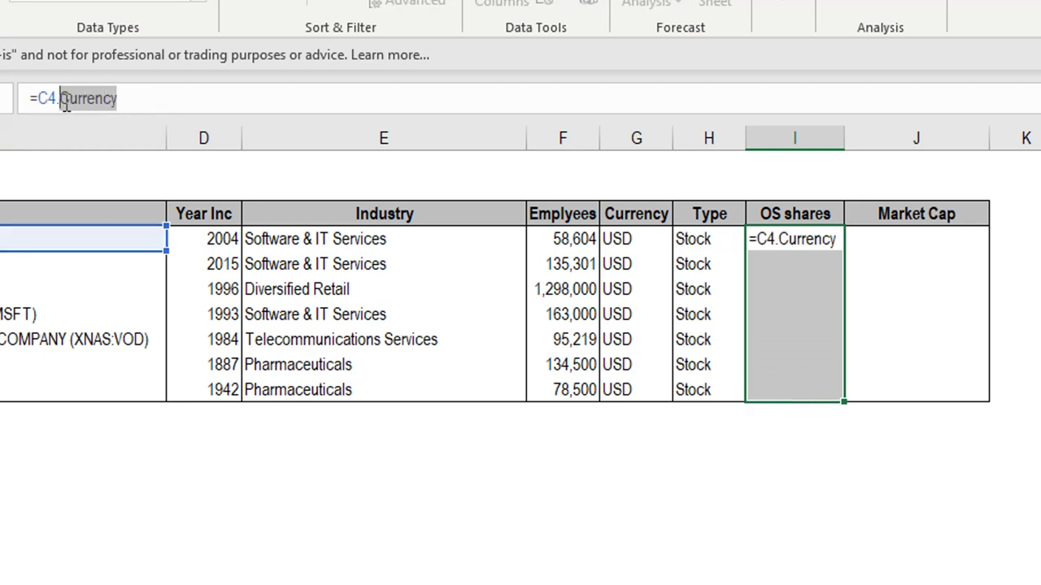
{"action": "type", "text": "Shar"}
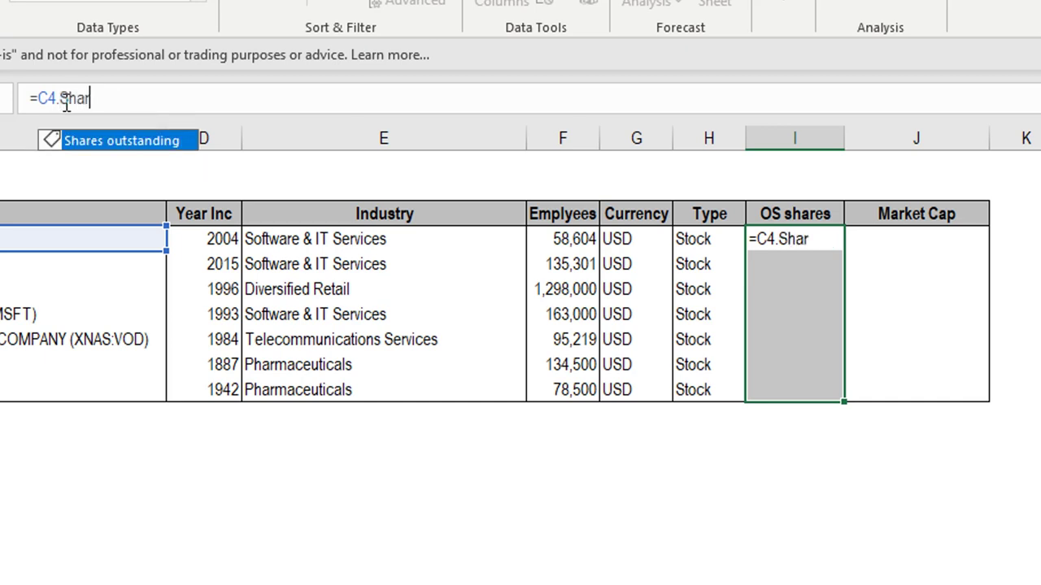
{"action": "key", "text": "Tab"}
{"action": "key", "text": "ctrl+Return"}
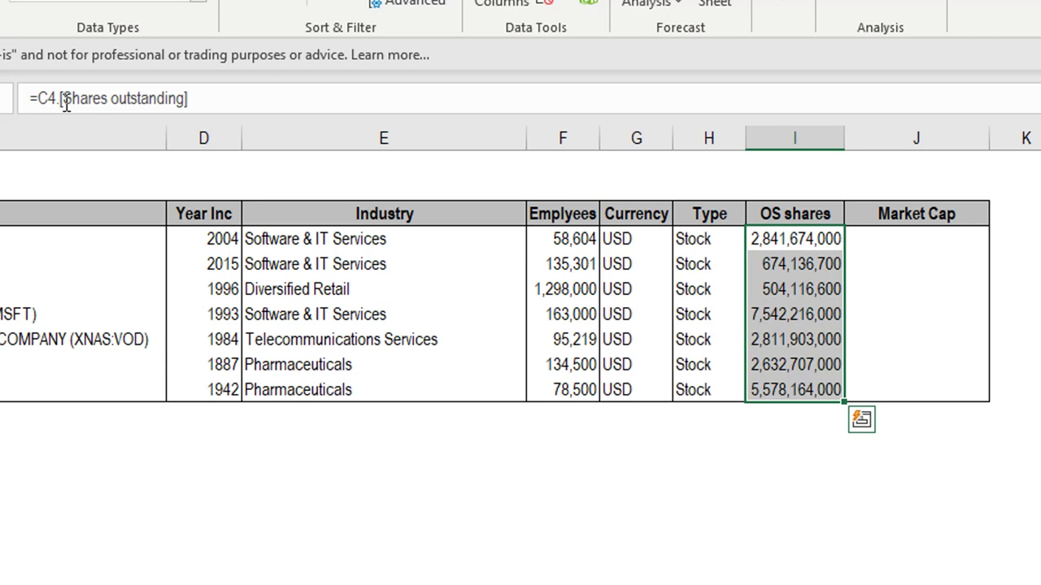
- Paste the copied formula into J4:J10, changing its field so the range is filled with =C4.[Market cap]
{"action": "left_click_drag", "start_coordinate": [894, 237], "coordinate": [917, 388]}
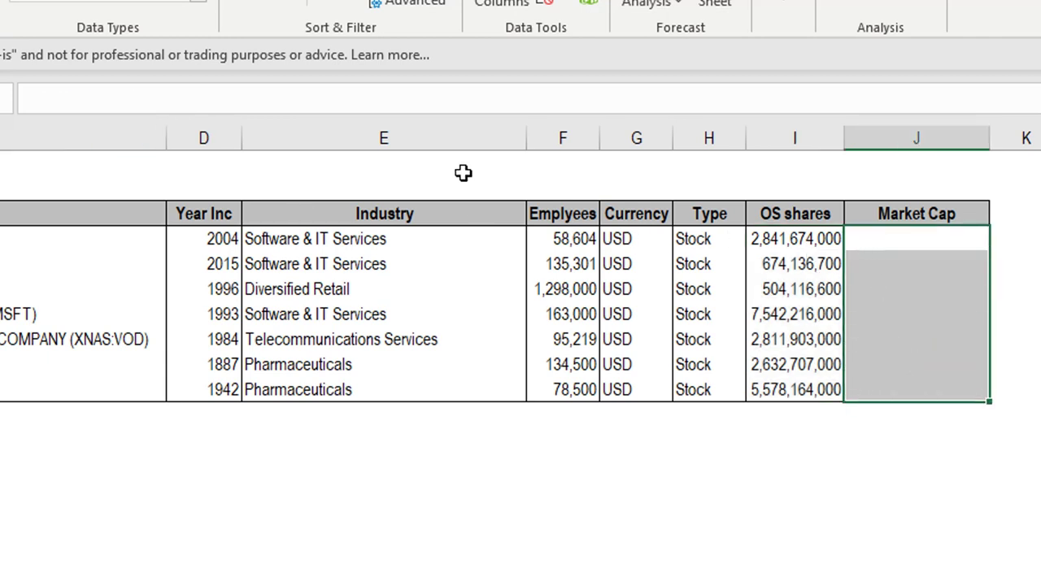
{"action": "left_click", "coordinate": [76, 99]}
{"action": "type", "text": "=C4.Currency"}
{"action": "key", "text": "BackSpace"}
{"action": "key", "text": "BackSpace"}
{"action": "key", "text": "BackSpace"}
{"action": "key", "text": "BackSpace"}
{"action": "key", "text": "BackSpace"}
{"action": "key", "text": "BackSpace"}
{"action": "key", "text": "BackSpace"}
{"action": "key", "text": "BackSpace"}
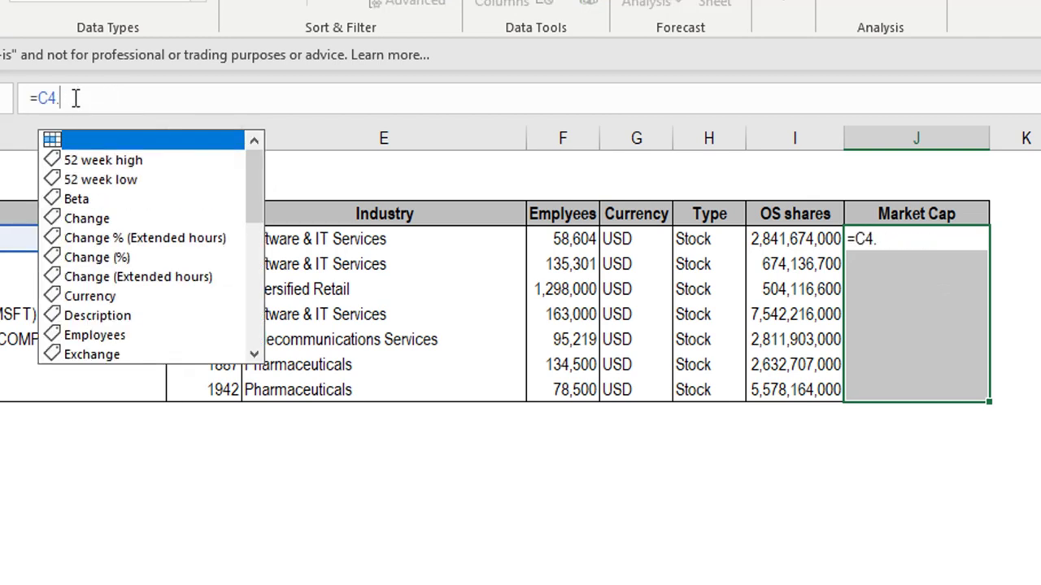
{"action": "type", "text": "ma"}
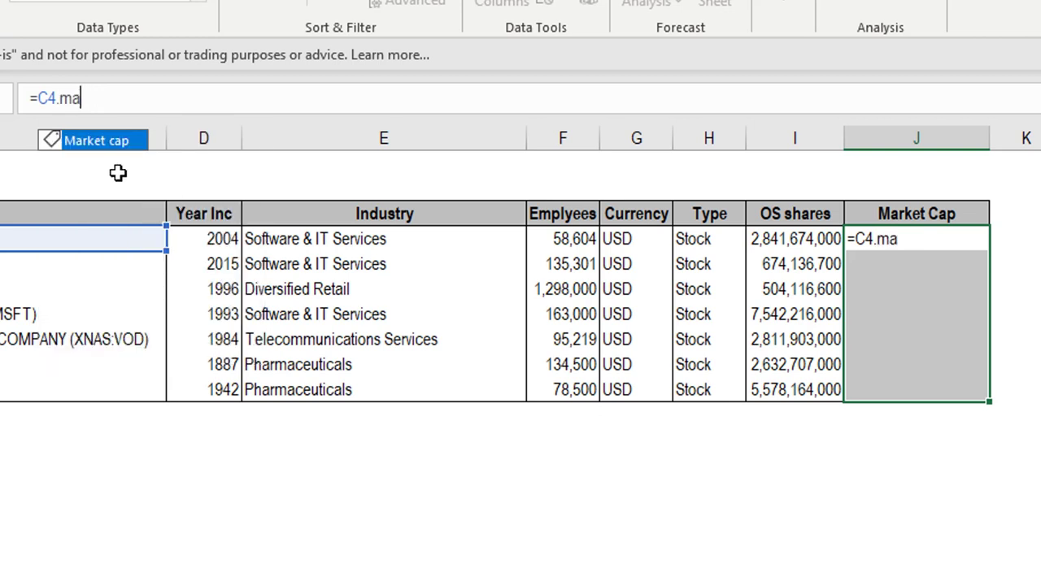
{"action": "key", "text": "Tab"}
{"action": "key", "text": "ctrl+Return"}
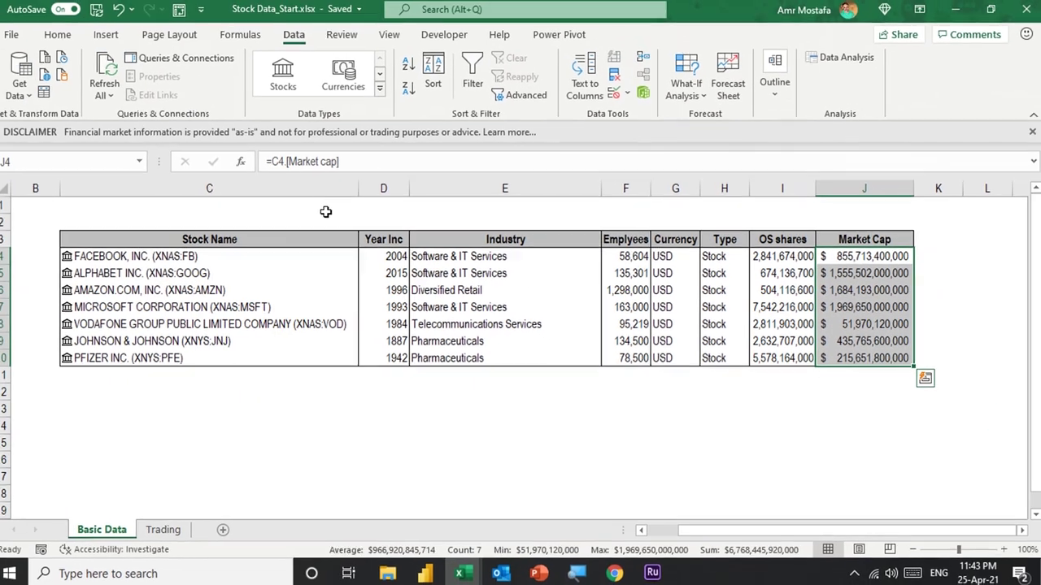
{"action": "left_click_drag", "start_coordinate": [173, 260], "coordinate": [180, 356]}
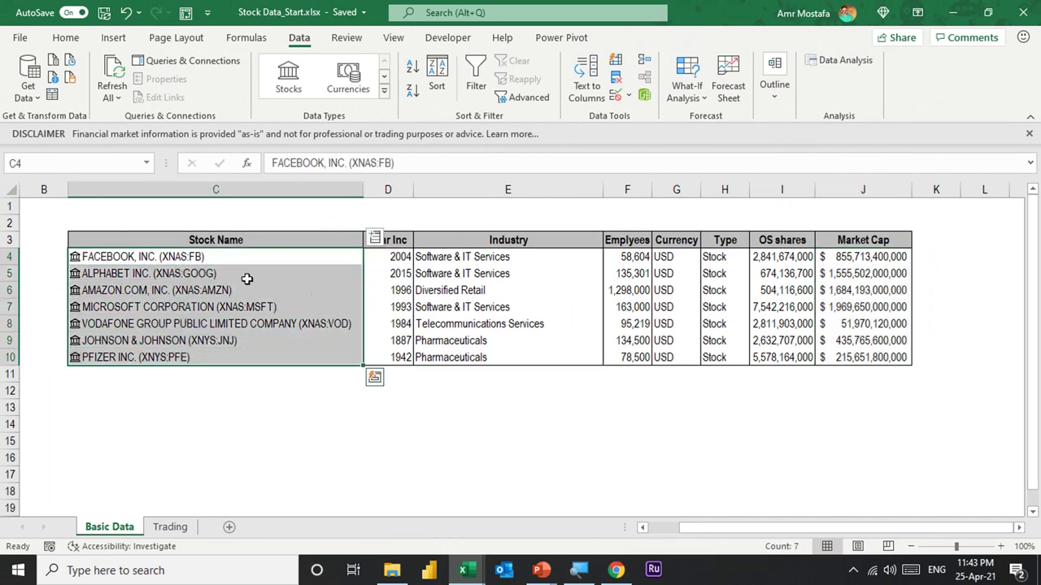
{"action": "left_click_drag", "start_coordinate": [406, 263], "coordinate": [839, 361]}
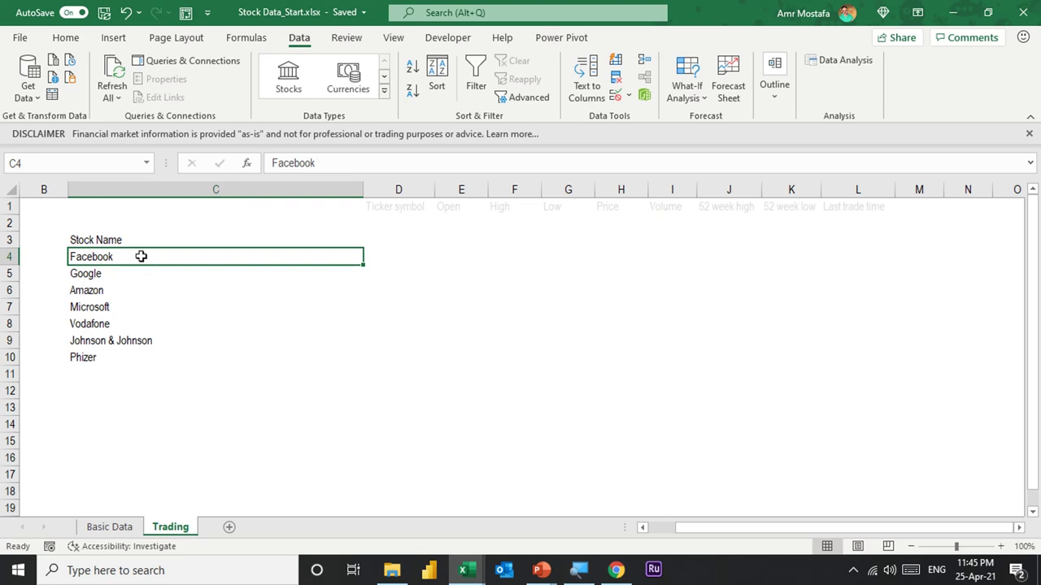
- On the Trading sheet, convert the stock name list in C3:C10 into a table with headers
{"action": "left_click_drag", "start_coordinate": [142, 257], "coordinate": [134, 356]}
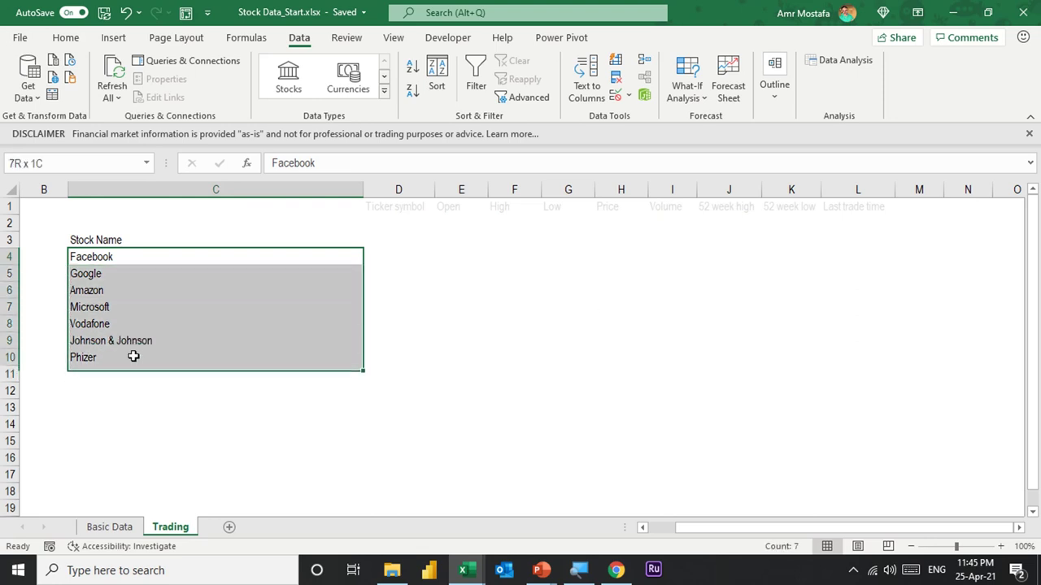
{"action": "left_click", "coordinate": [149, 242]}
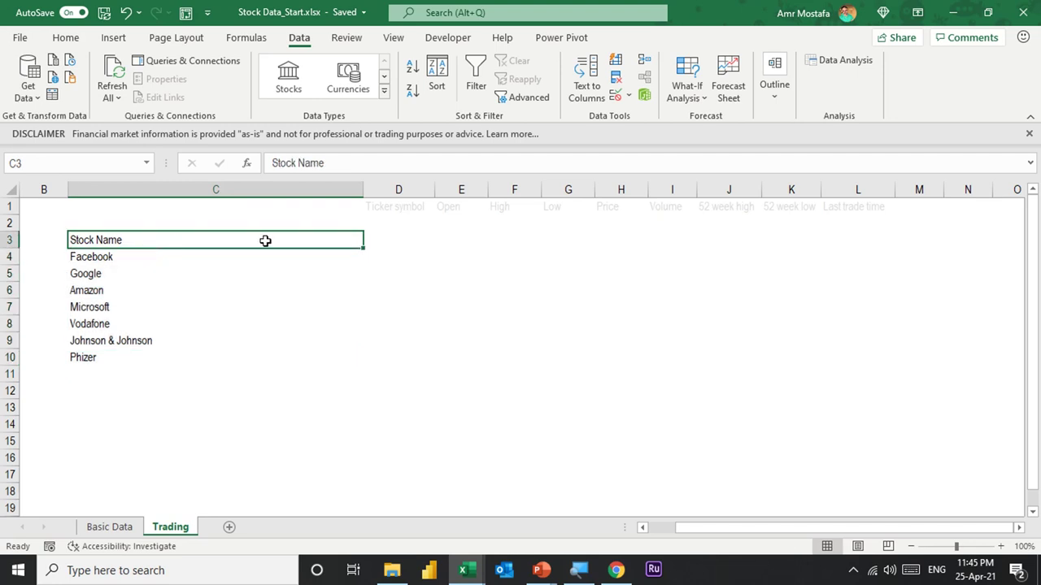
{"action": "left_click_drag", "start_coordinate": [170, 242], "coordinate": [159, 352]}
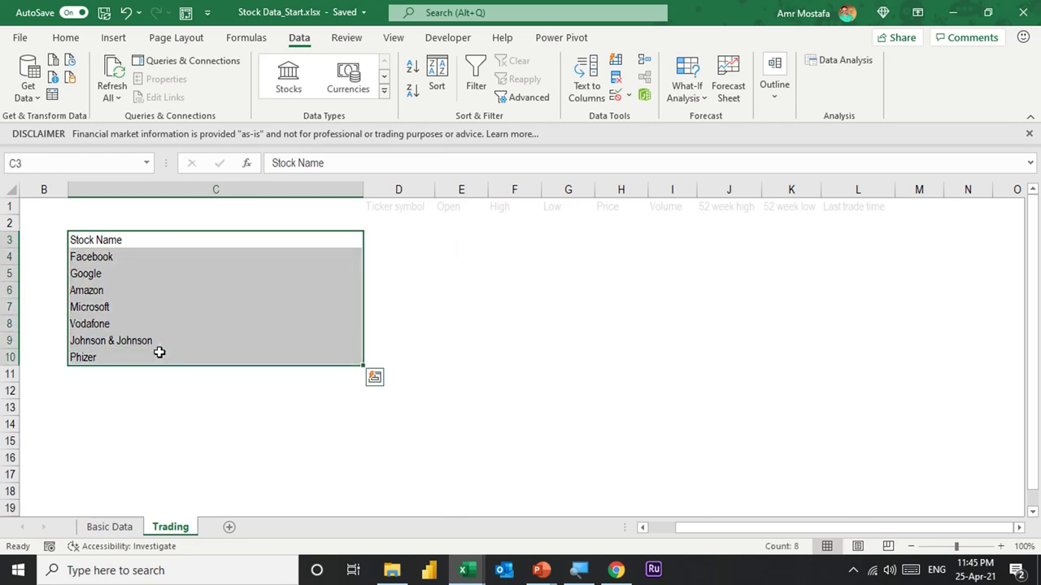
{"action": "left_click", "coordinate": [149, 311]}
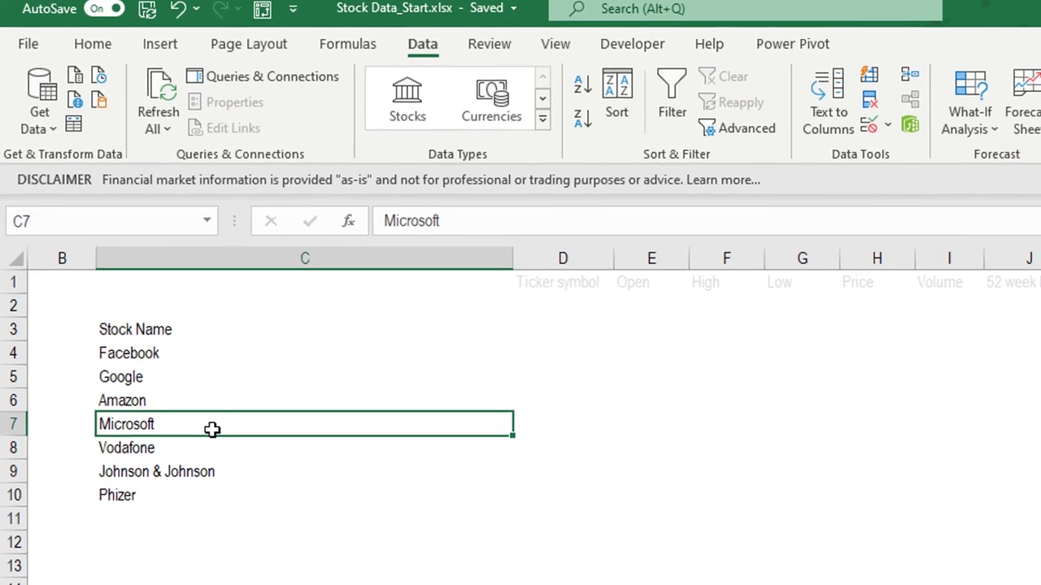
{"action": "key", "text": "ctrl+t"}
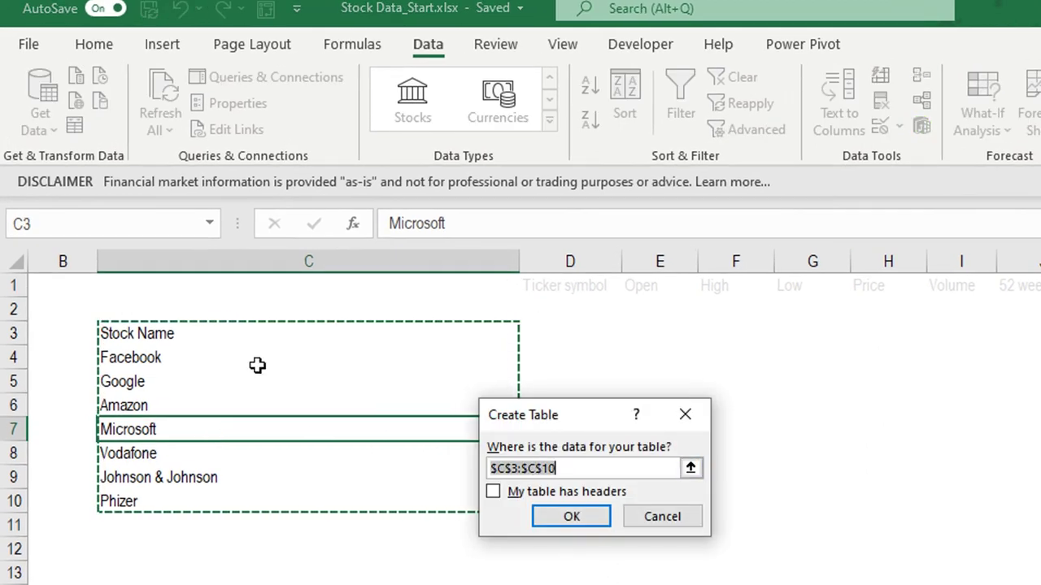
{"action": "left_click", "coordinate": [494, 493]}
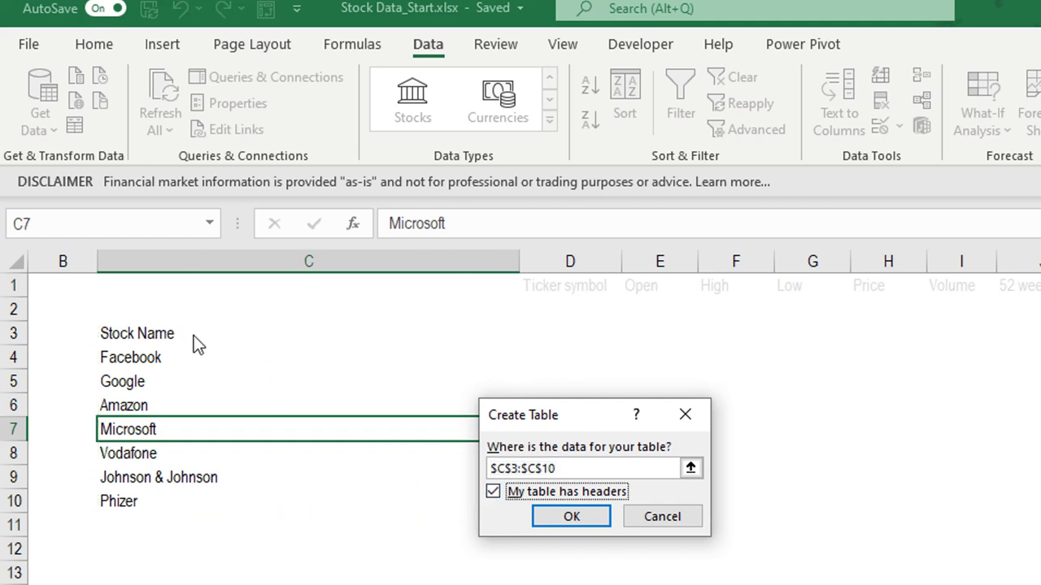
{"action": "left_click", "coordinate": [562, 518]}
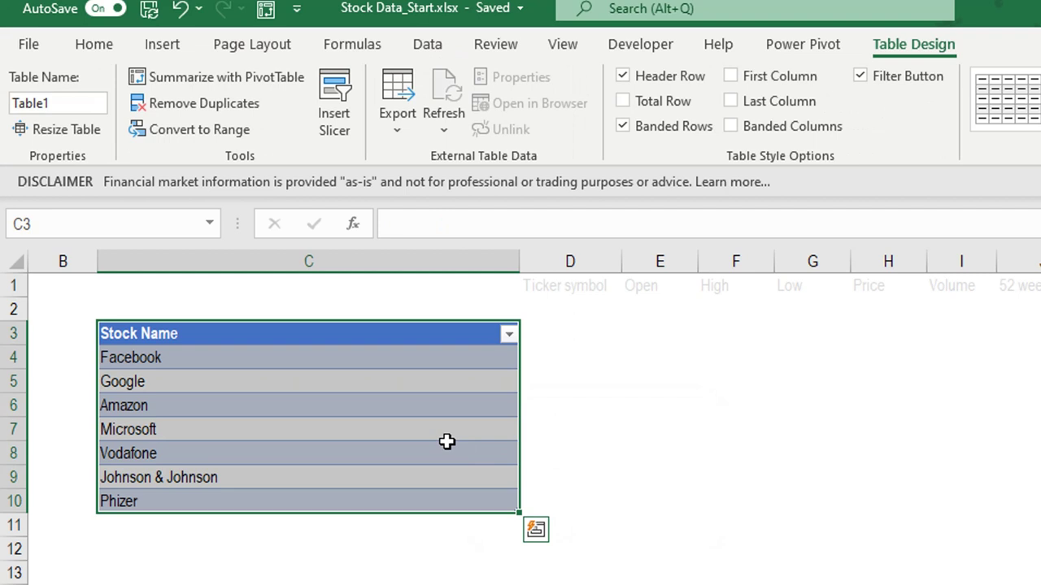
- Convert the company names in C4:C10 to the Stocks data type, choosing the Nasdaq listing for Vodafone and the New York listing for Johnson & Johnson
{"action": "left_click_drag", "start_coordinate": [369, 358], "coordinate": [398, 501]}
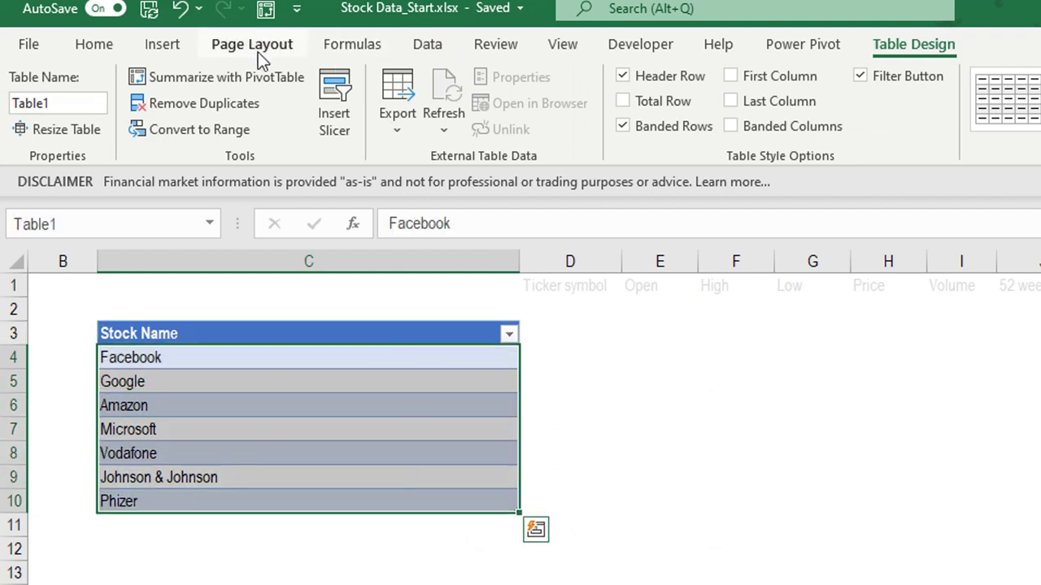
{"action": "left_click", "coordinate": [430, 49]}
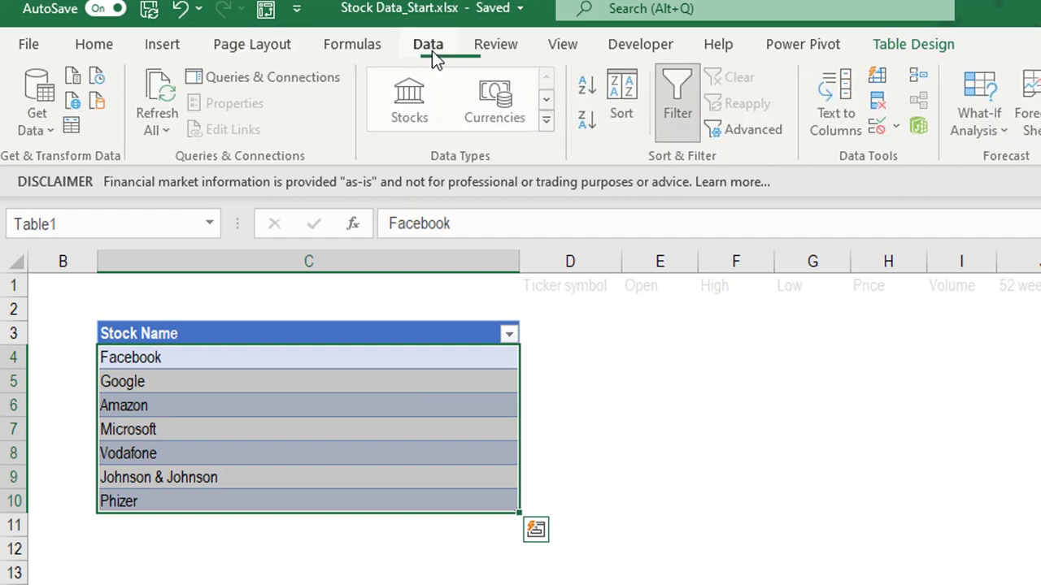
{"action": "left_click", "coordinate": [423, 102]}
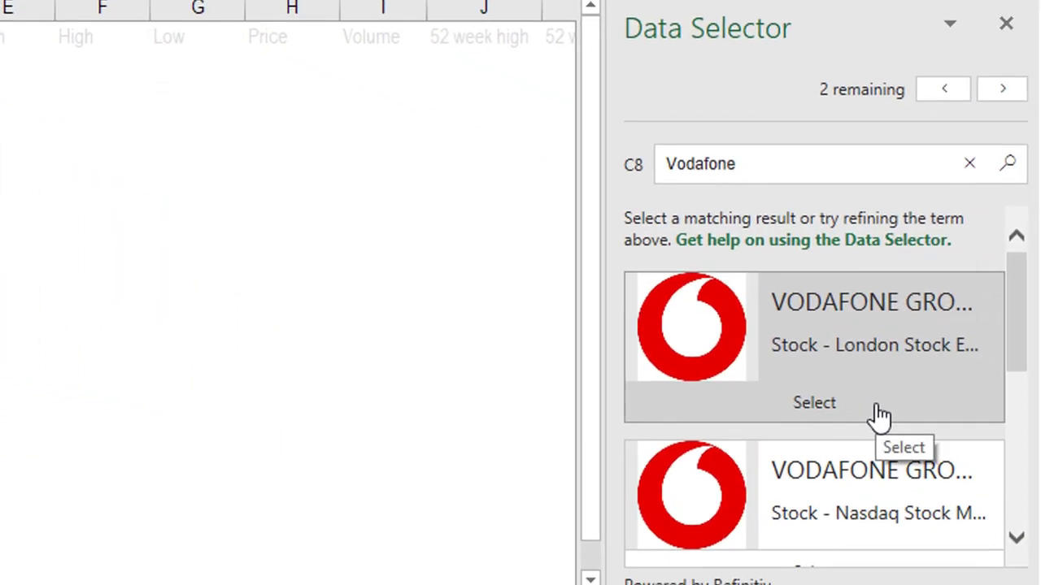
{"action": "left_click", "coordinate": [887, 516]}
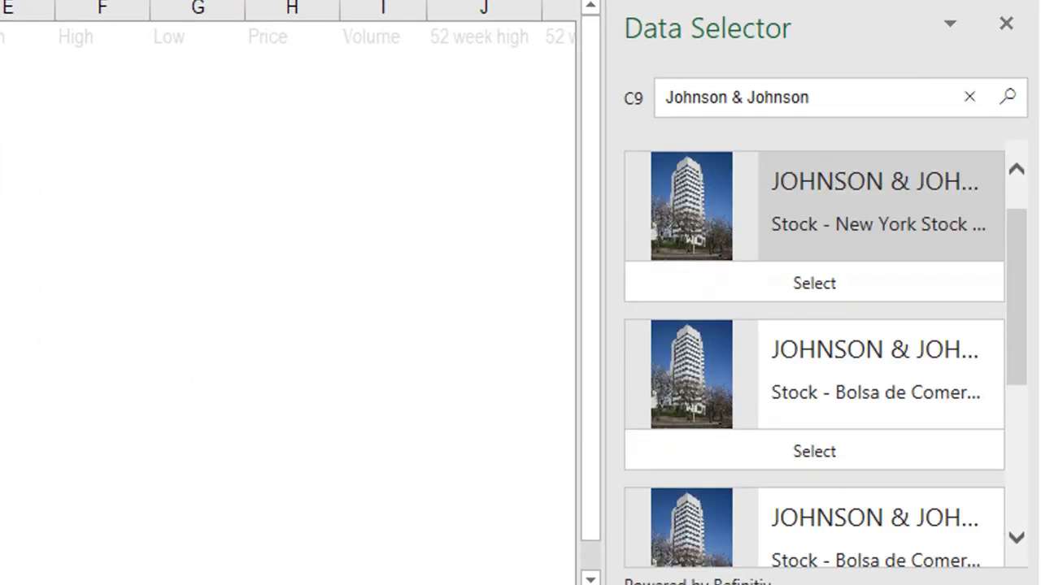
{"action": "left_click", "coordinate": [858, 299]}
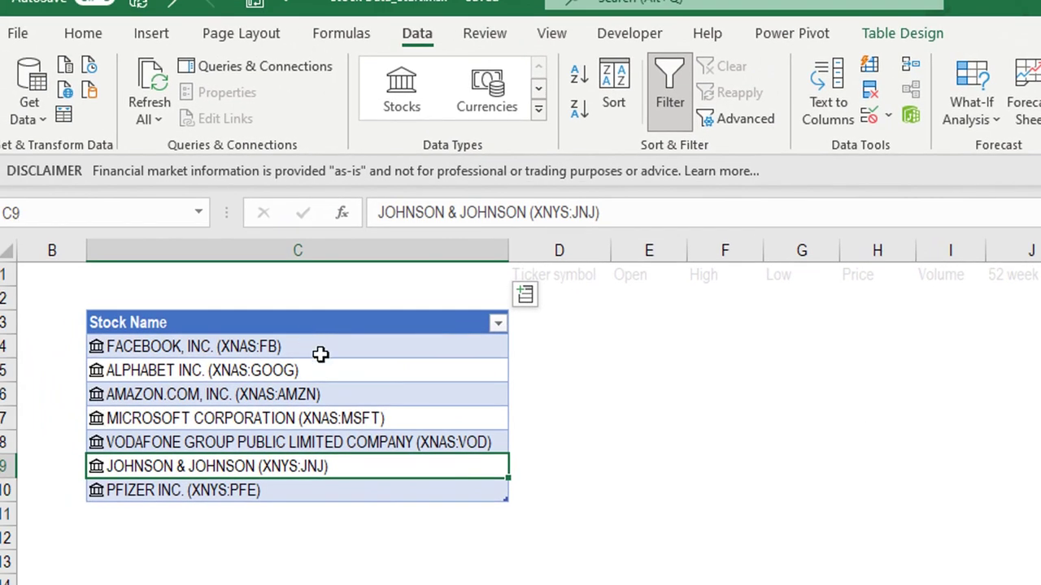
{"action": "left_click_drag", "start_coordinate": [297, 345], "coordinate": [332, 481]}
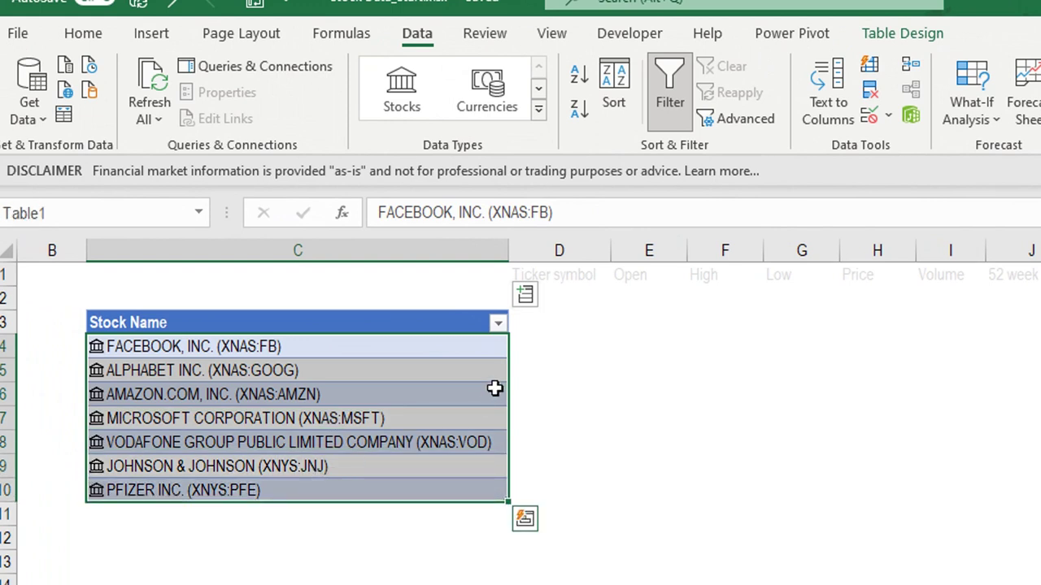
{"action": "left_click", "coordinate": [558, 319]}
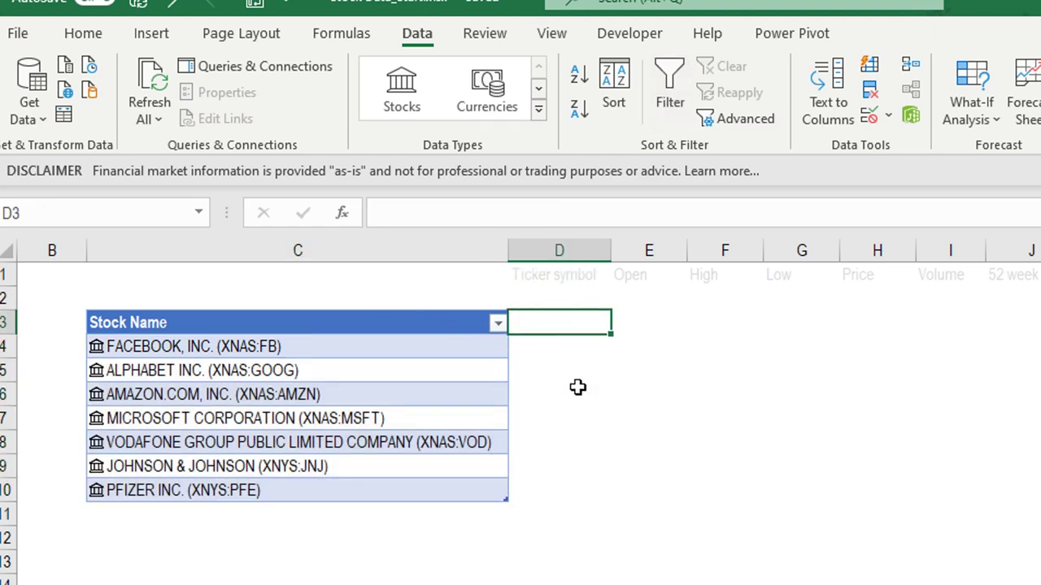
{"action": "left_click", "coordinate": [303, 377]}
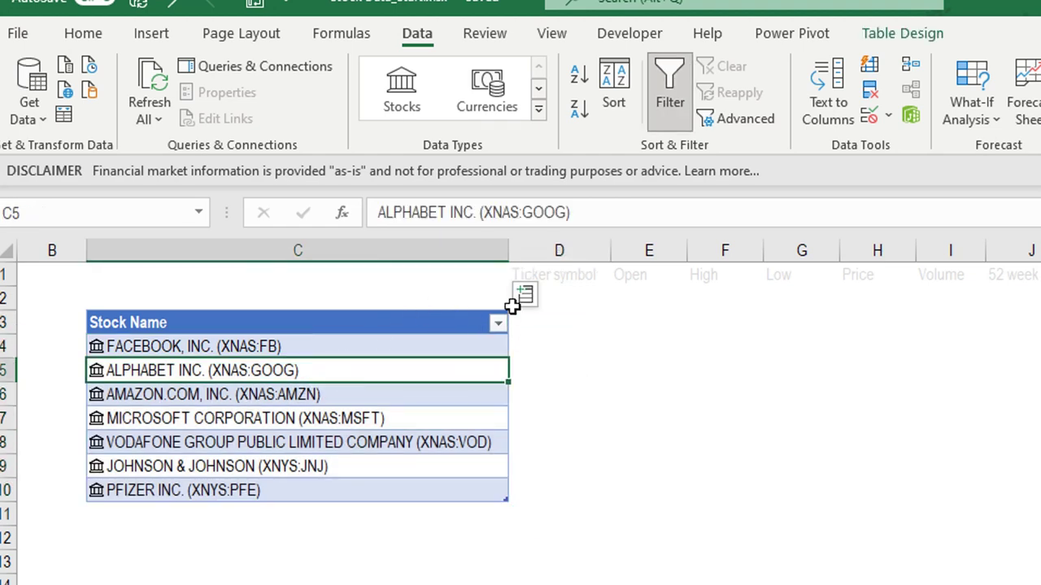
{"action": "left_click", "coordinate": [561, 339]}
- Add a Ticker symbol column to the table by entering the suggested field name as the header in D3, and check its formula
{"action": "left_click", "coordinate": [560, 322]}
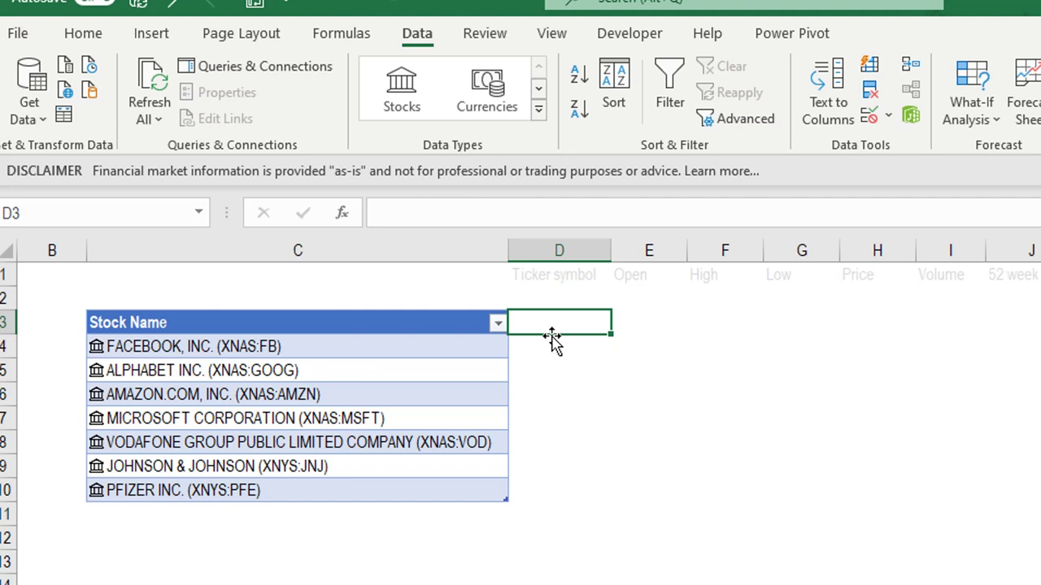
{"action": "type", "text": "T"}
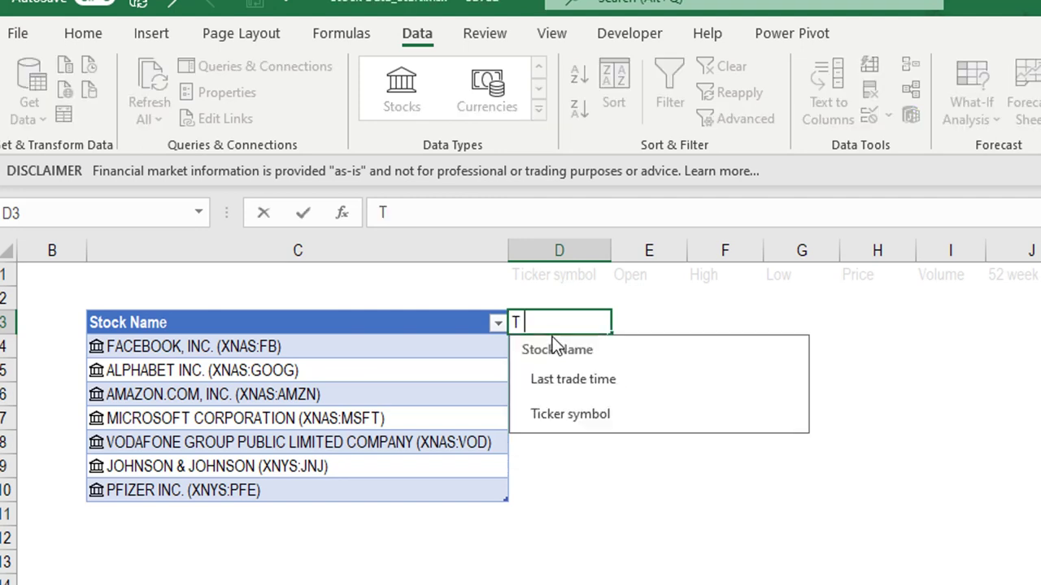
{"action": "type", "text": "icker symbol"}
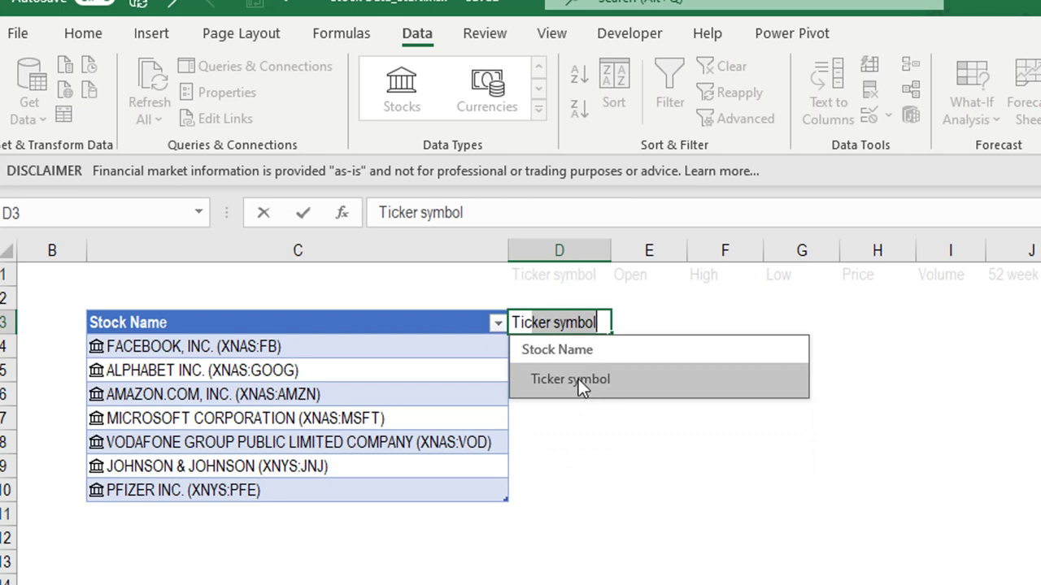
{"action": "left_click", "coordinate": [578, 379]}
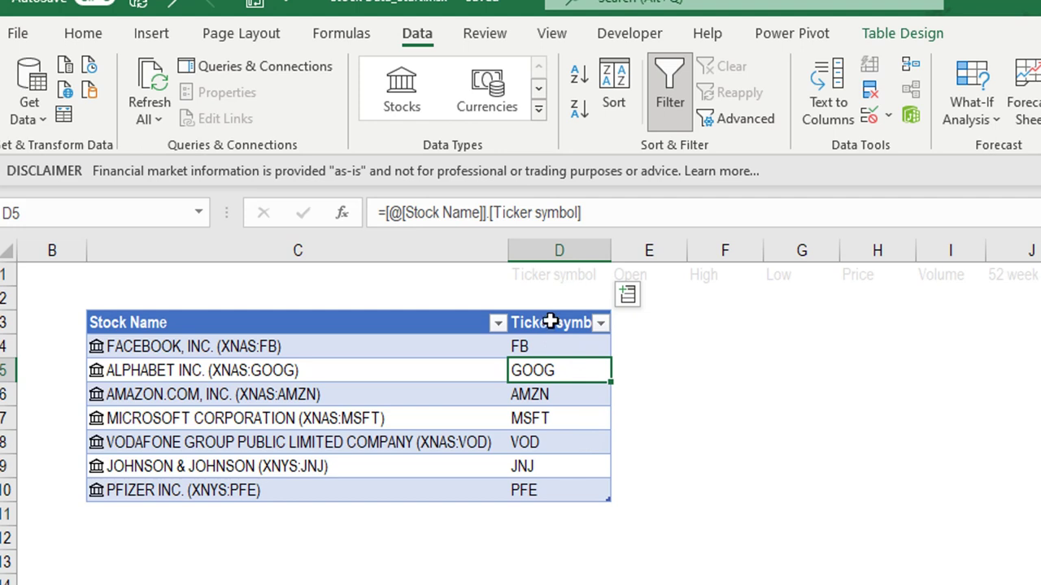
{"action": "left_click_drag", "start_coordinate": [559, 344], "coordinate": [590, 488]}
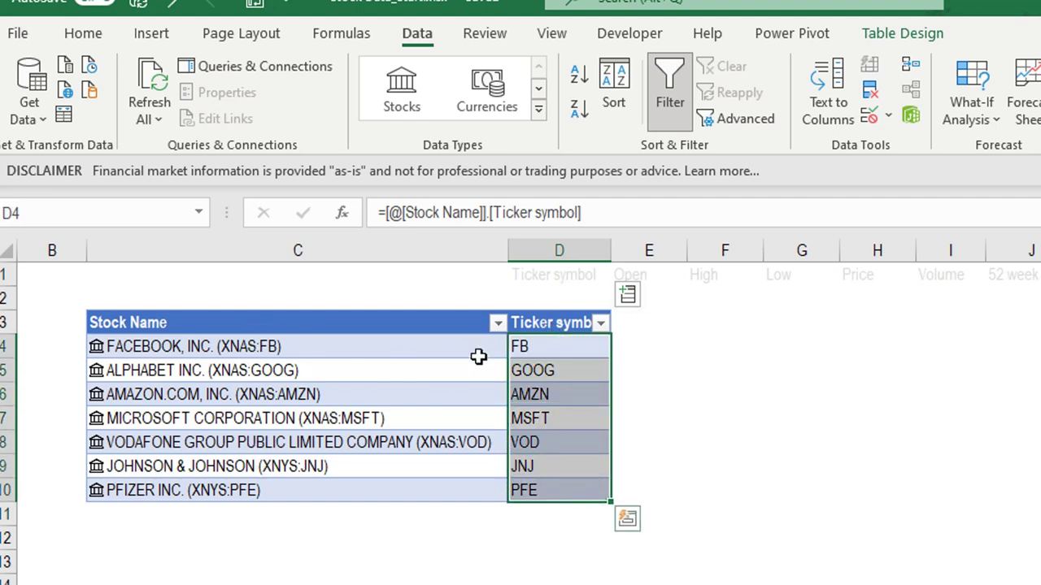
{"action": "left_click", "coordinate": [539, 350]}
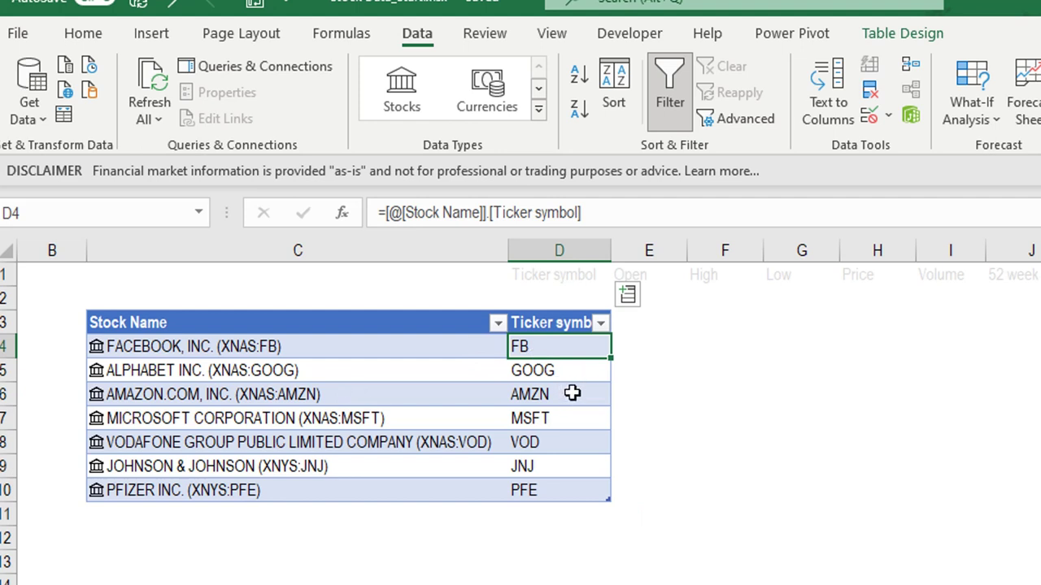
- Add Open and High columns to the table by entering the suggested field names as headers in E3 and F3
{"action": "left_click", "coordinate": [640, 323]}
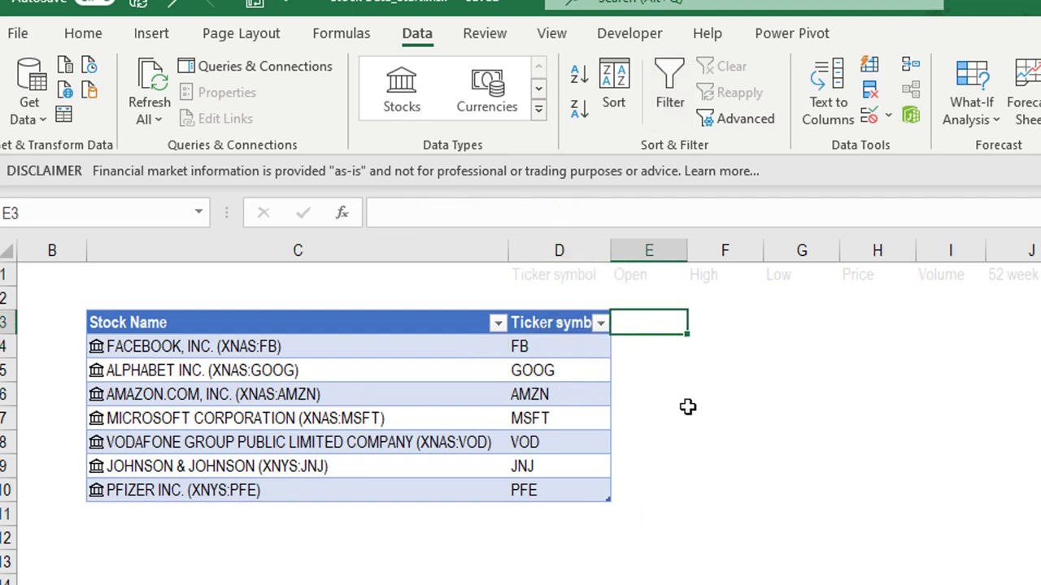
{"action": "type", "text": "O"}
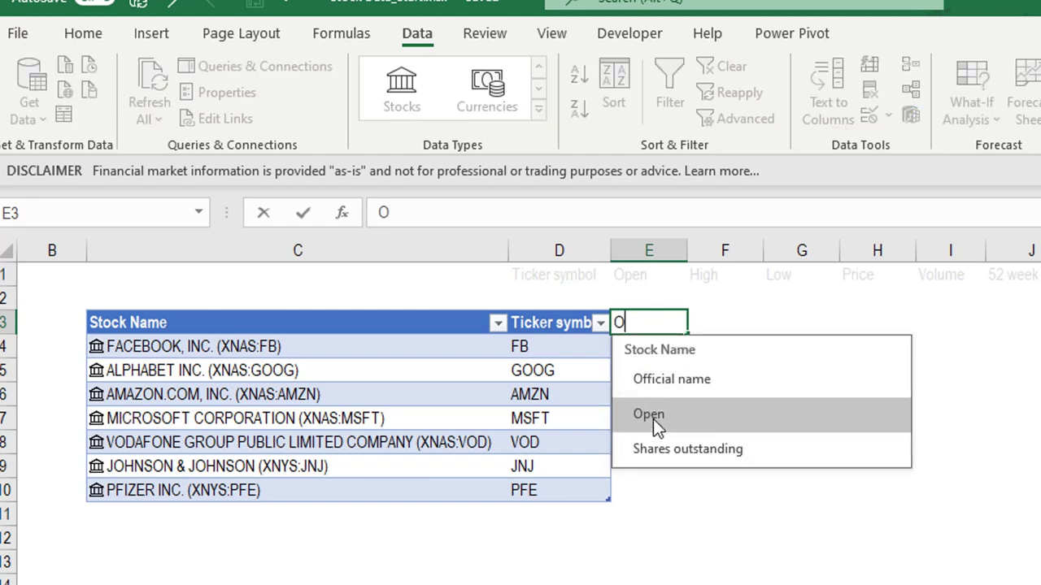
{"action": "left_click", "coordinate": [653, 415]}
{"action": "left_click", "coordinate": [652, 419]}
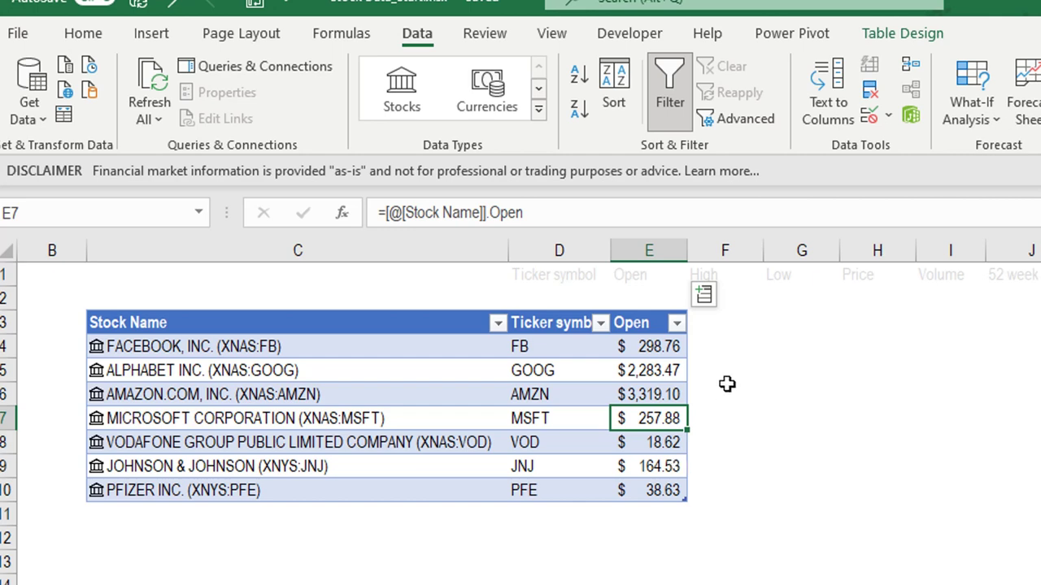
{"action": "left_click", "coordinate": [719, 321]}
{"action": "type", "text": "hi"}
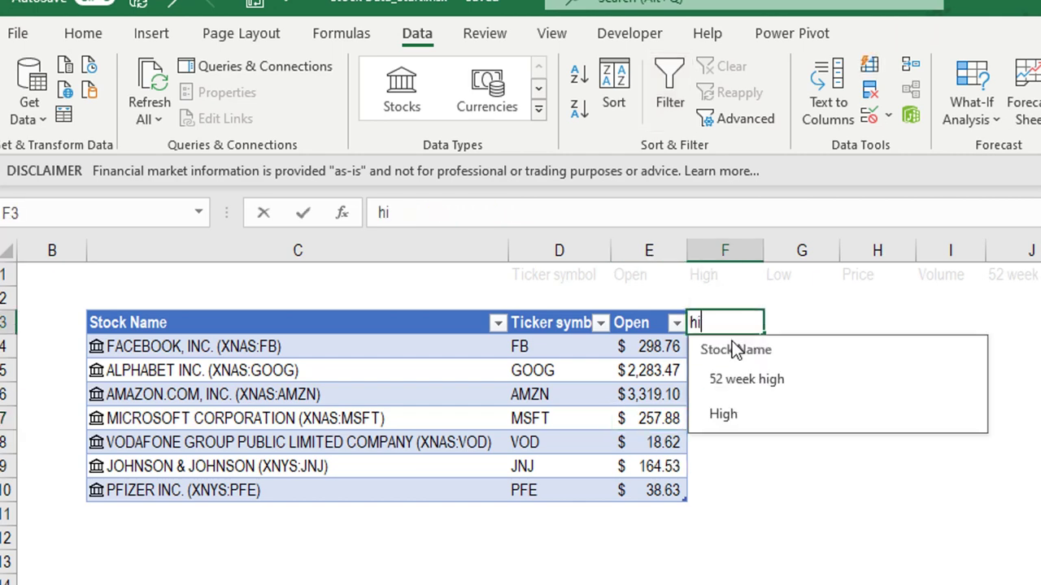
{"action": "left_click", "coordinate": [765, 417]}
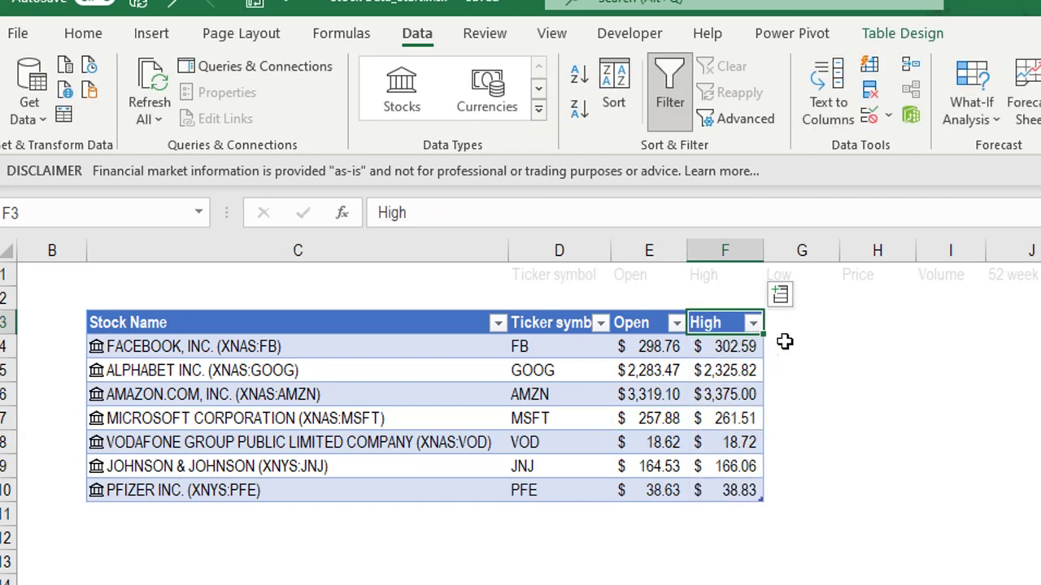
- Extend the table with Low and Price columns by entering the suggested field names in G3 and H3
{"action": "left_click", "coordinate": [791, 320]}
{"action": "type", "text": "Lo"}
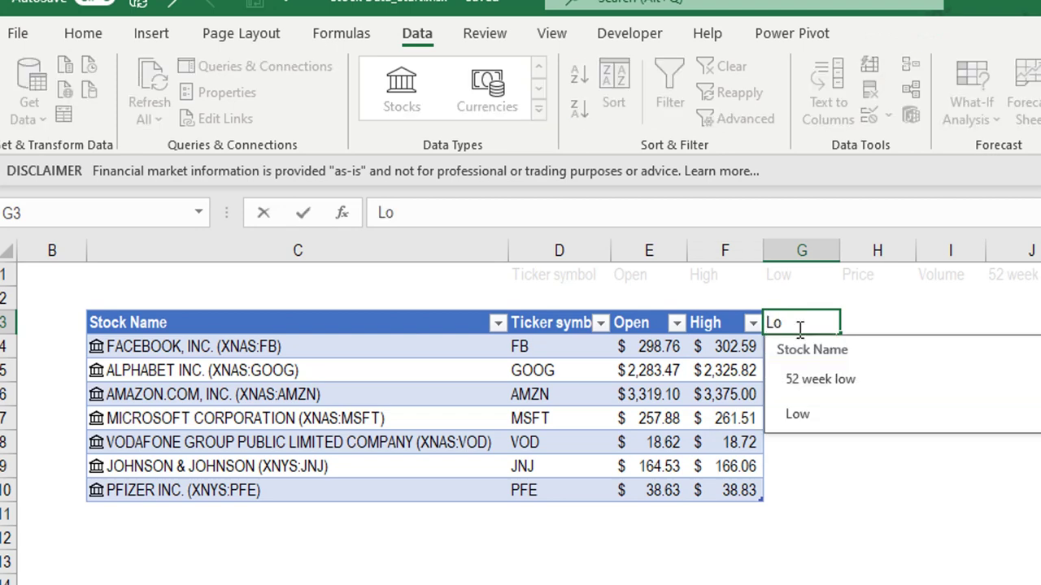
{"action": "left_click", "coordinate": [803, 423]}
{"action": "left_click", "coordinate": [871, 323]}
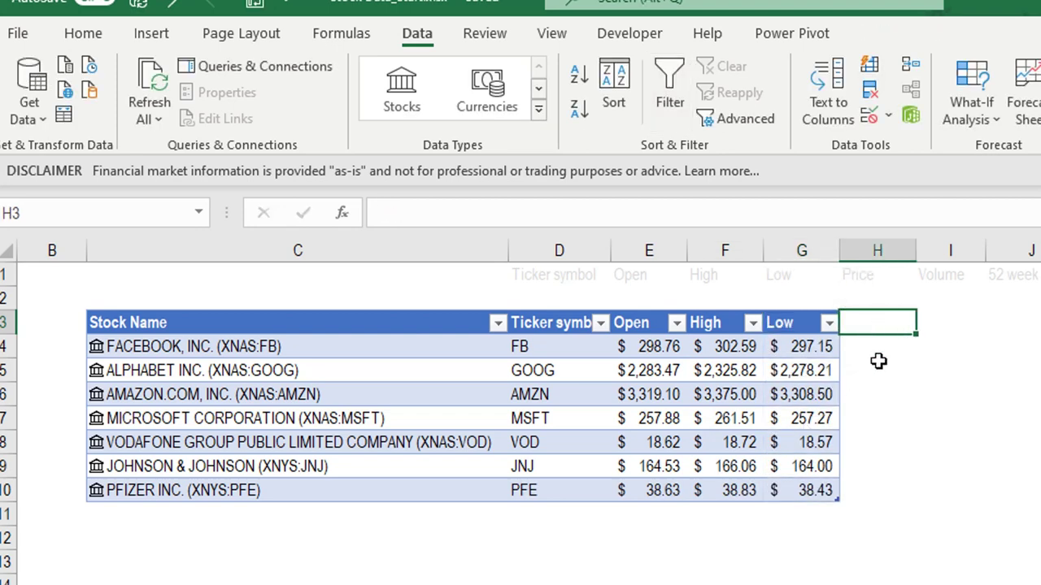
{"action": "type", "text": "Pri"}
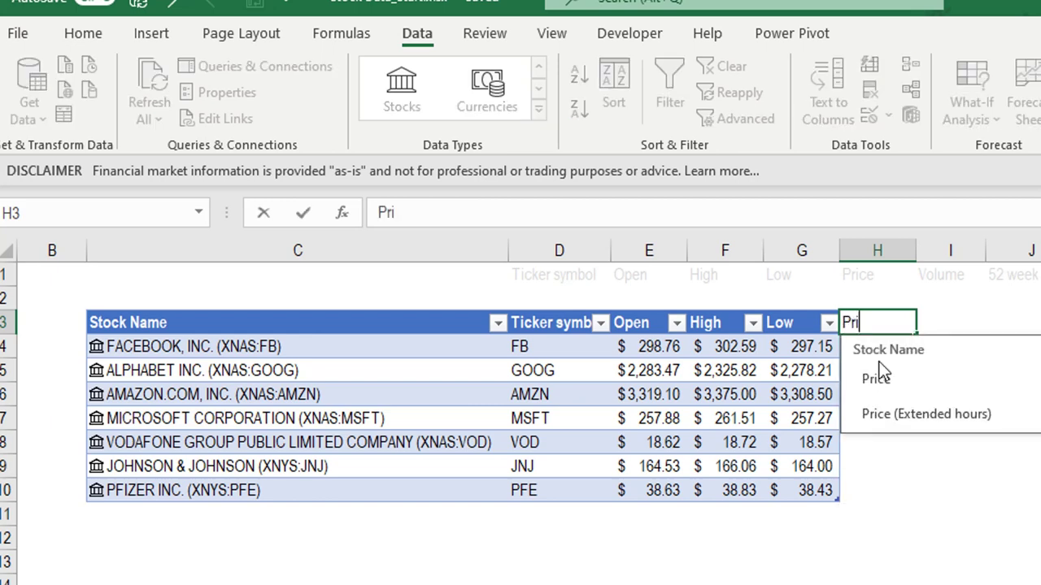
{"action": "left_click", "coordinate": [890, 381]}
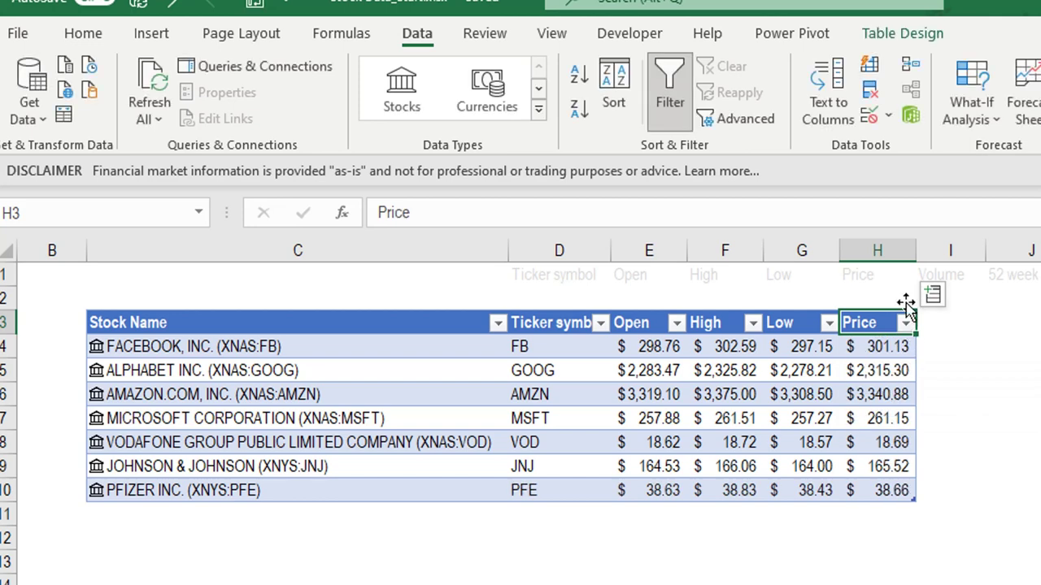
- Add a Volume column to the table by choosing the suggested Volume field as the header in I3
{"action": "left_click", "coordinate": [945, 325]}
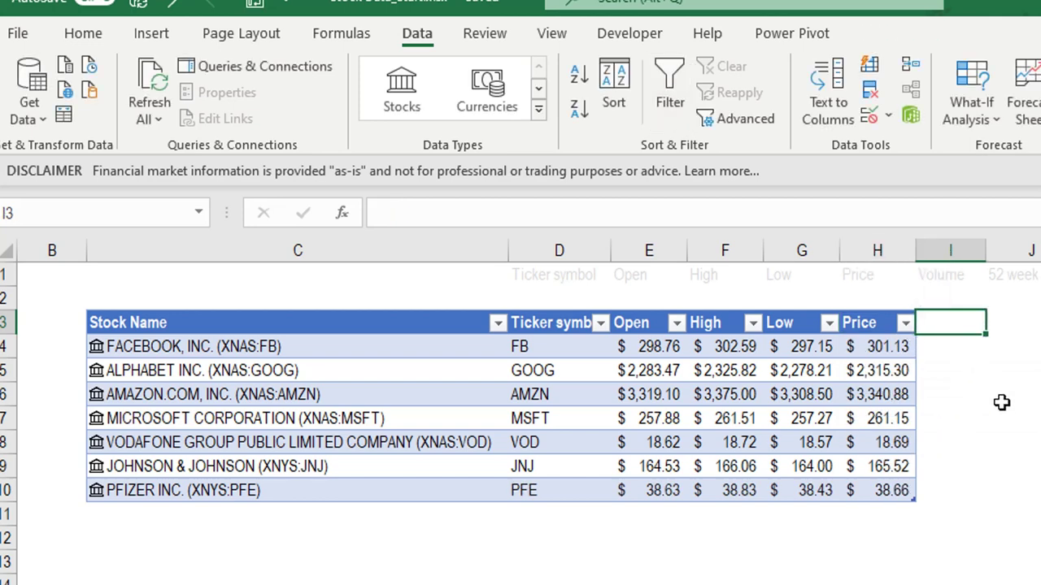
{"action": "type", "text": "Vo"}
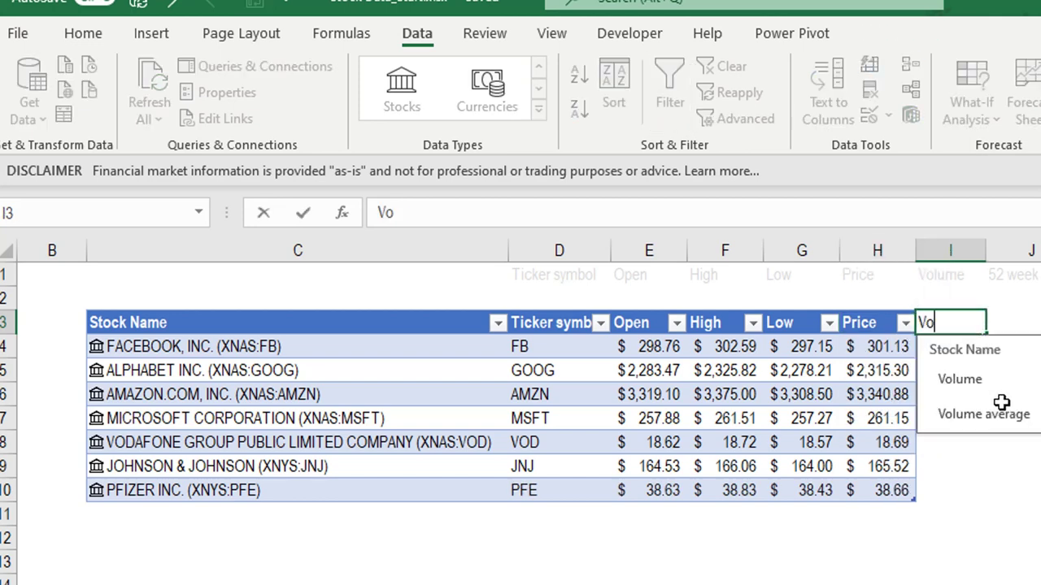
{"action": "double_click", "coordinate": [985, 383]}
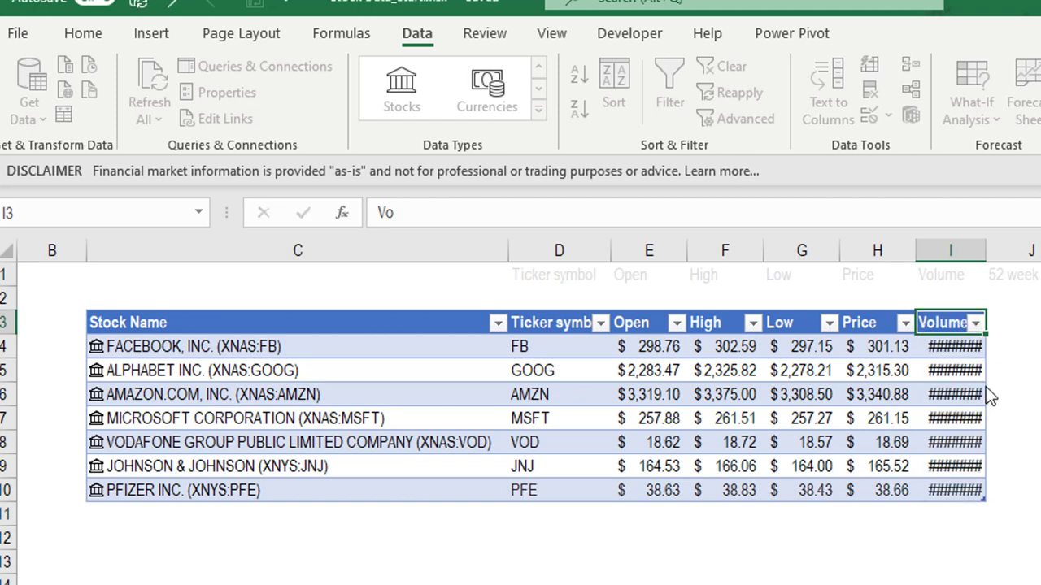
- Format the Volume values in I4:I10 with Comma Style and no decimals, and fit column I's width to them
{"action": "left_click_drag", "start_coordinate": [971, 345], "coordinate": [1004, 484]}
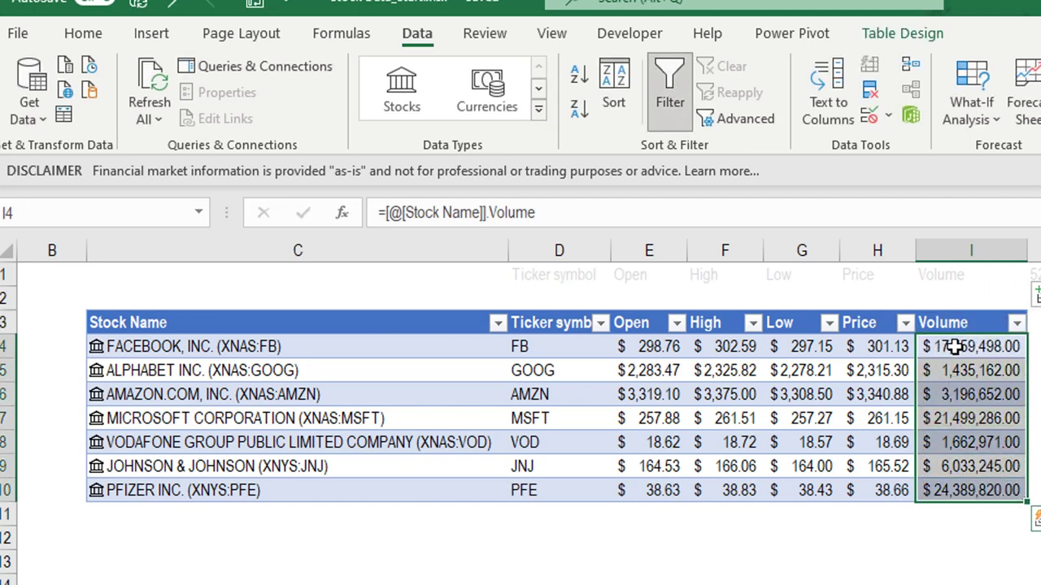
{"action": "left_click_drag", "start_coordinate": [946, 346], "coordinate": [981, 490]}
{"action": "left_click", "coordinate": [90, 38]}
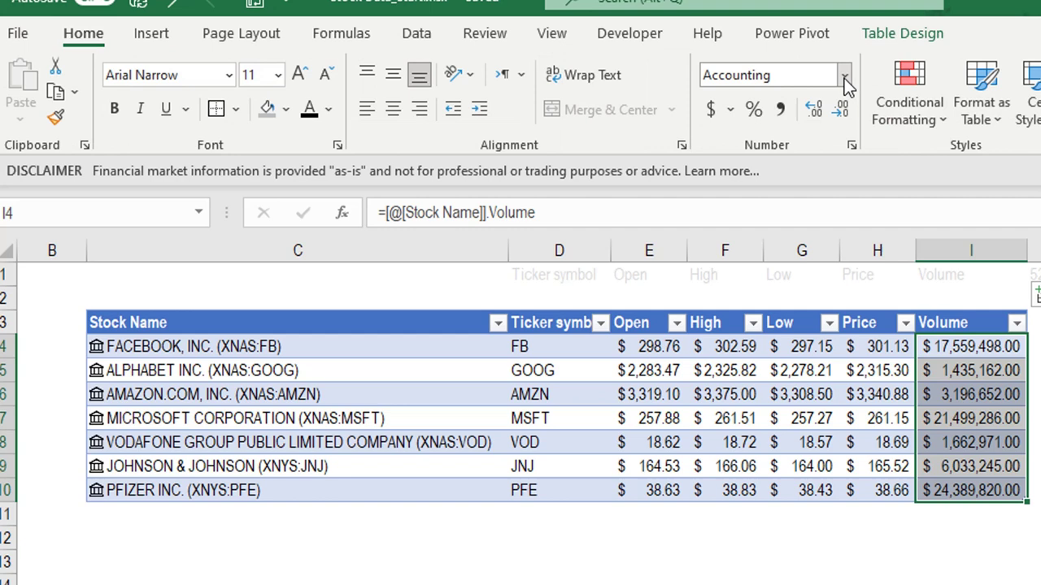
{"action": "left_click", "coordinate": [780, 109]}
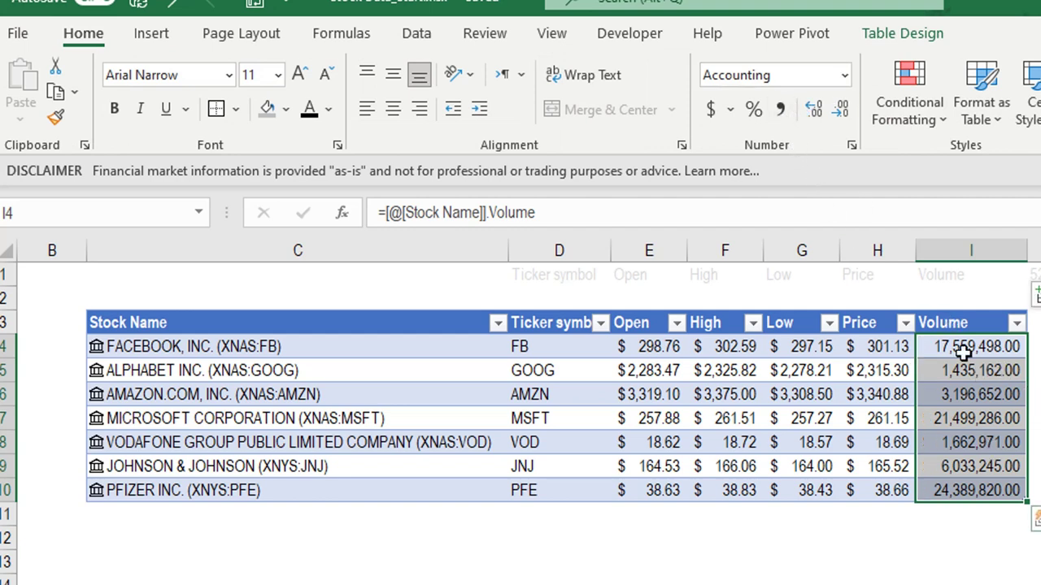
{"action": "left_click", "coordinate": [841, 111]}
{"action": "left_click", "coordinate": [842, 112]}
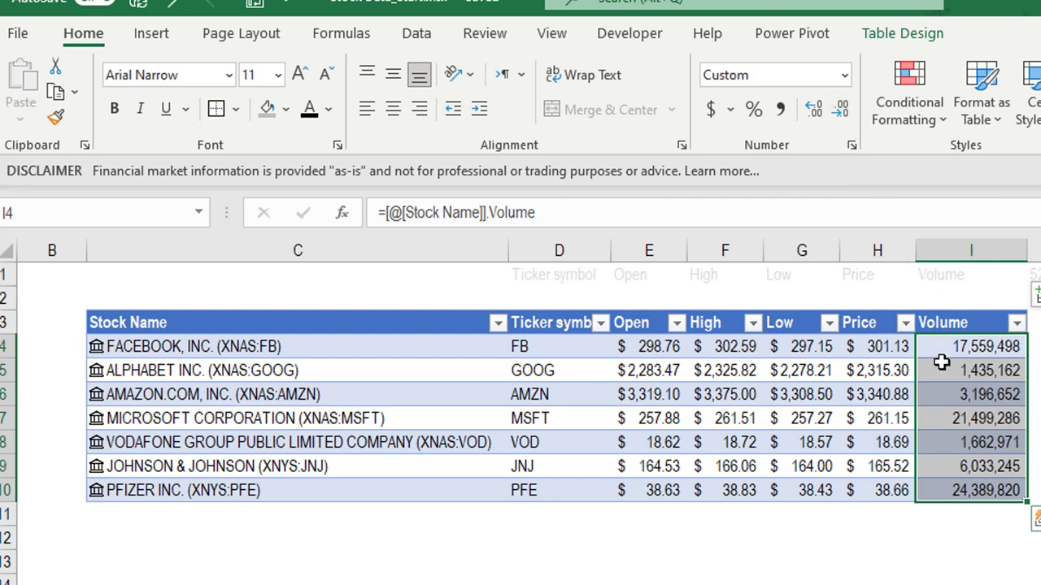
{"action": "double_click", "coordinate": [1026, 250]}
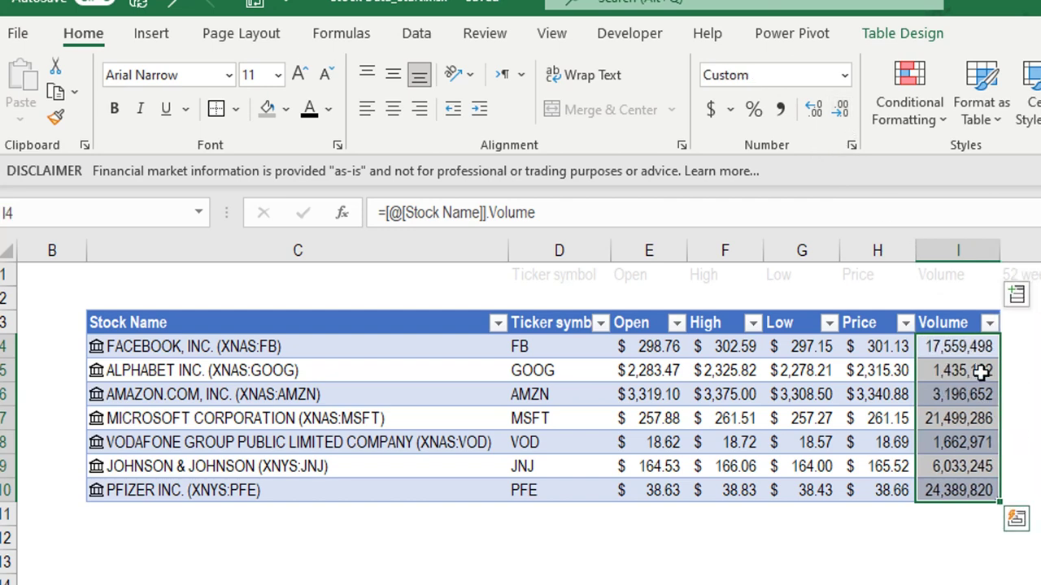
{"action": "left_click_drag", "start_coordinate": [1000, 256], "coordinate": [1005, 257]}
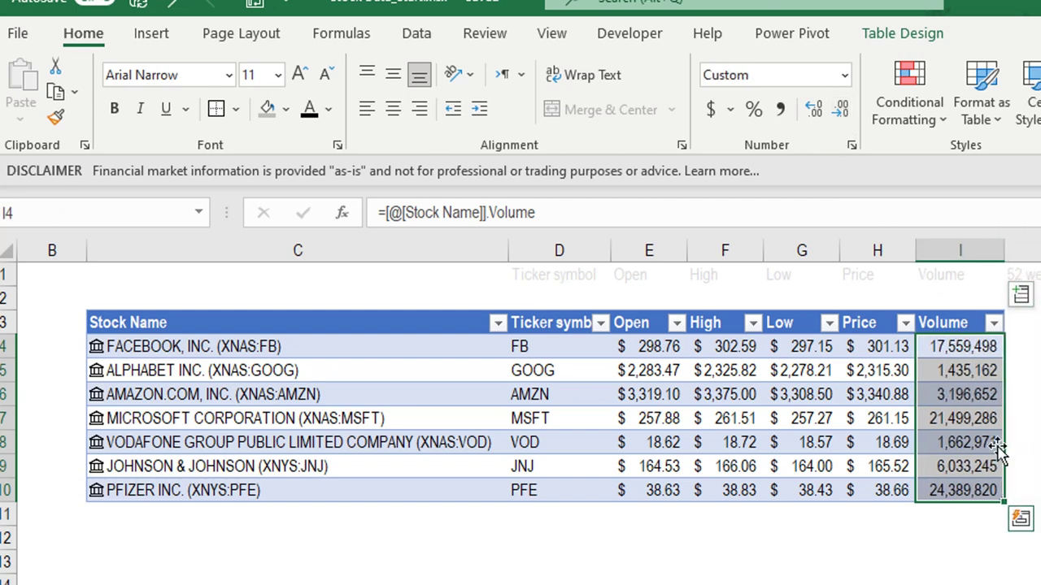
{"action": "left_click", "coordinate": [974, 353]}
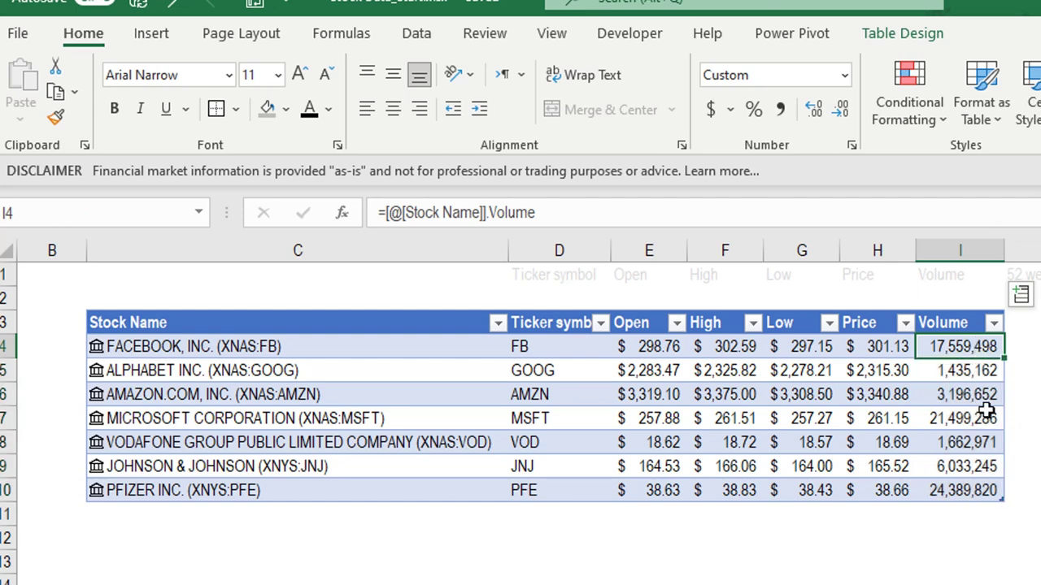
{"action": "key", "text": "Down"}
{"action": "key", "text": "Down"}
{"action": "key", "text": "Down"}
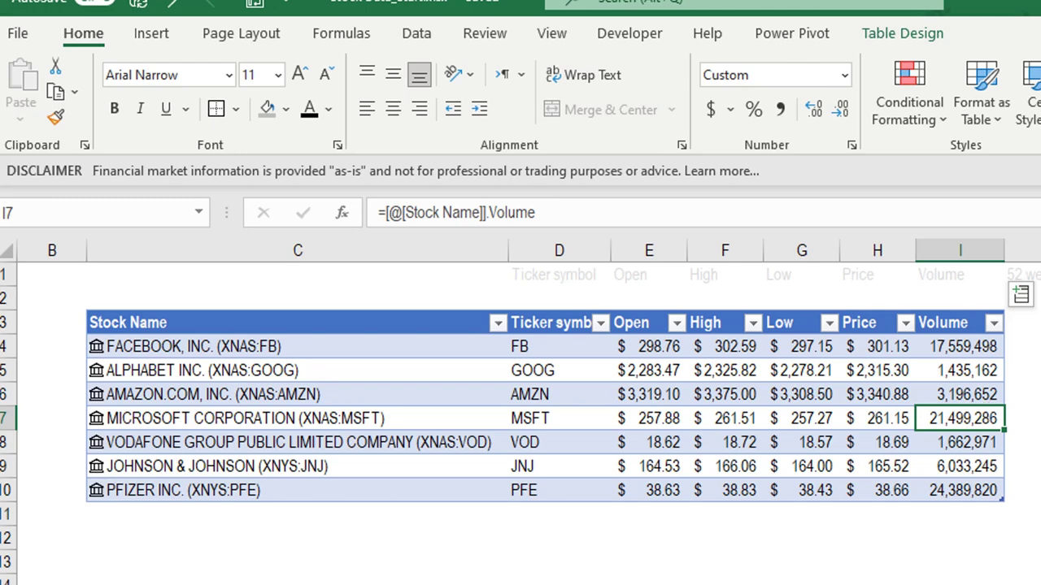
- Add a 52 week high column to the table by entering the suggested field name as the header in J3
{"action": "key", "text": "Right"}
{"action": "key", "text": "Up"}
{"action": "key", "text": "Up"}
{"action": "key", "text": "Up"}
{"action": "key", "text": "Up"}
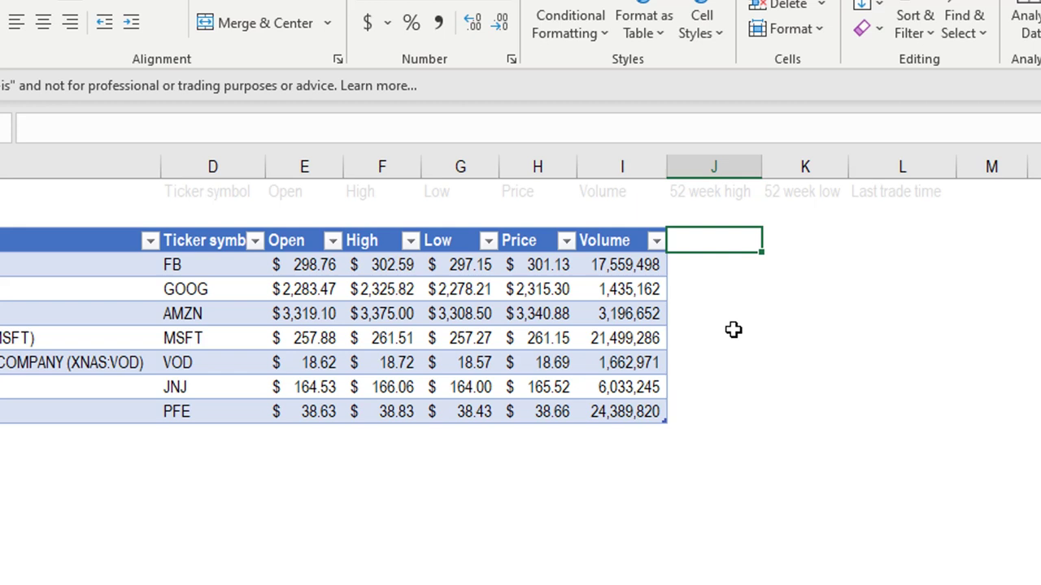
{"action": "type", "text": "52"}
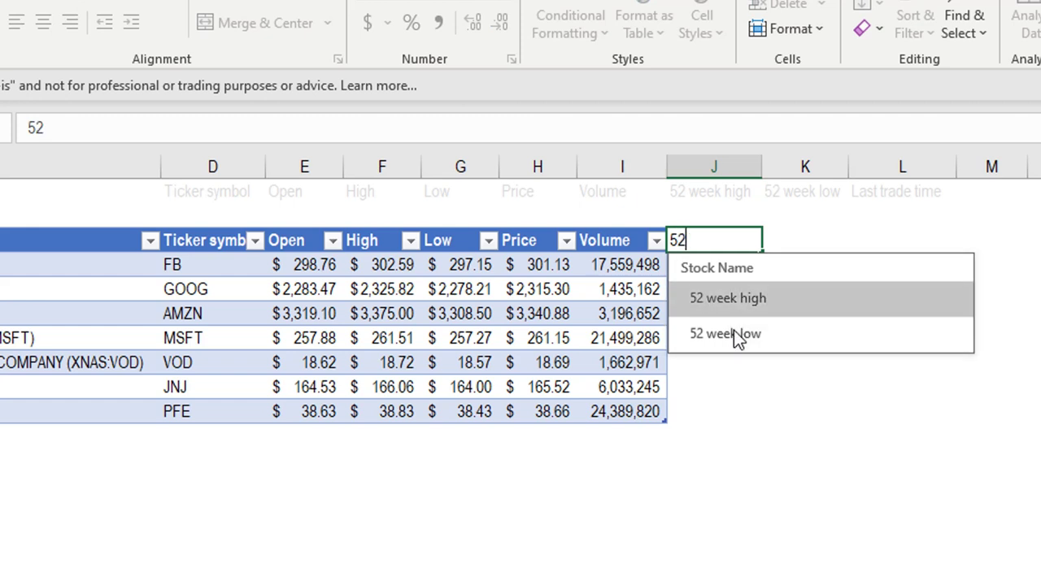
{"action": "key", "text": "Tab"}
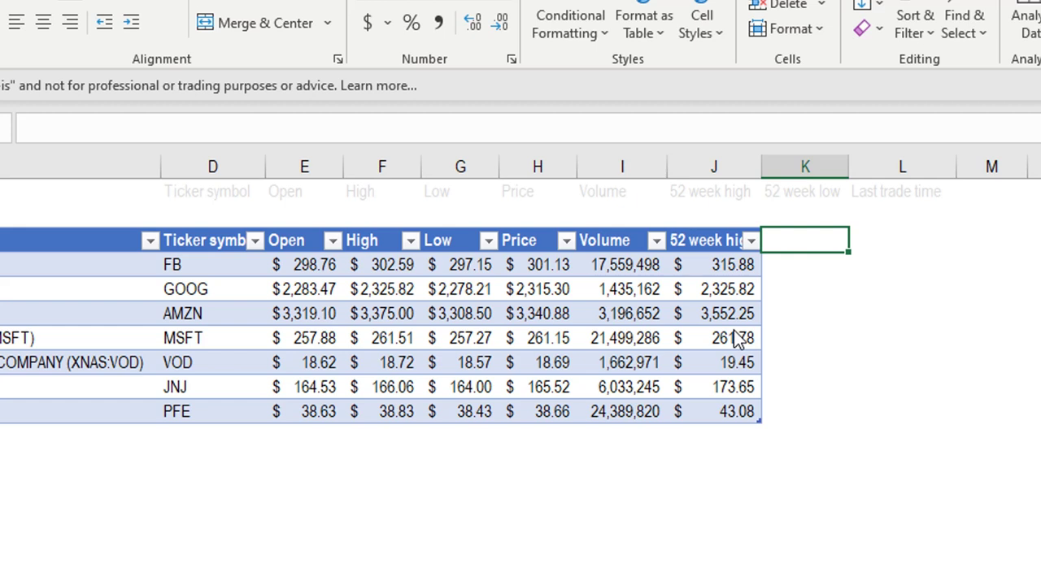
- Add a 52 week low column to the table by choosing the suggested field name as the header in K3
{"action": "type", "text": "52"}
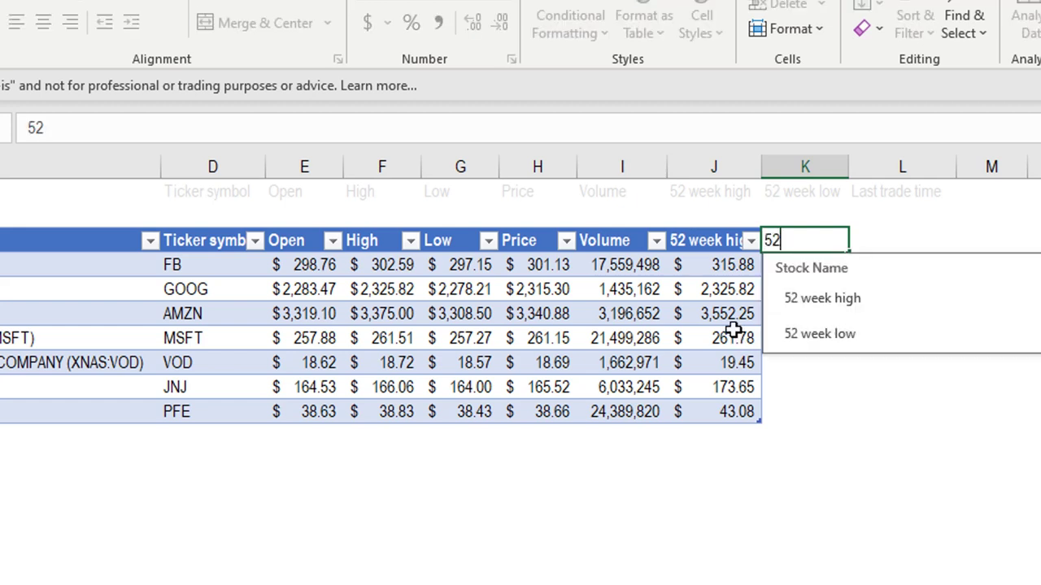
{"action": "key", "text": "Down"}
{"action": "key", "text": "Down"}
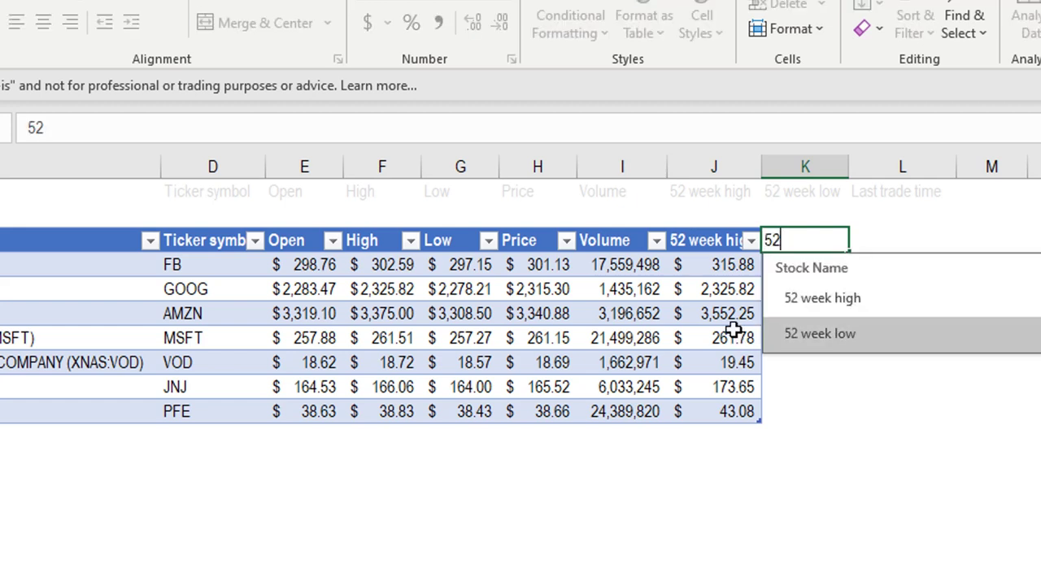
{"action": "key", "text": "Tab"}
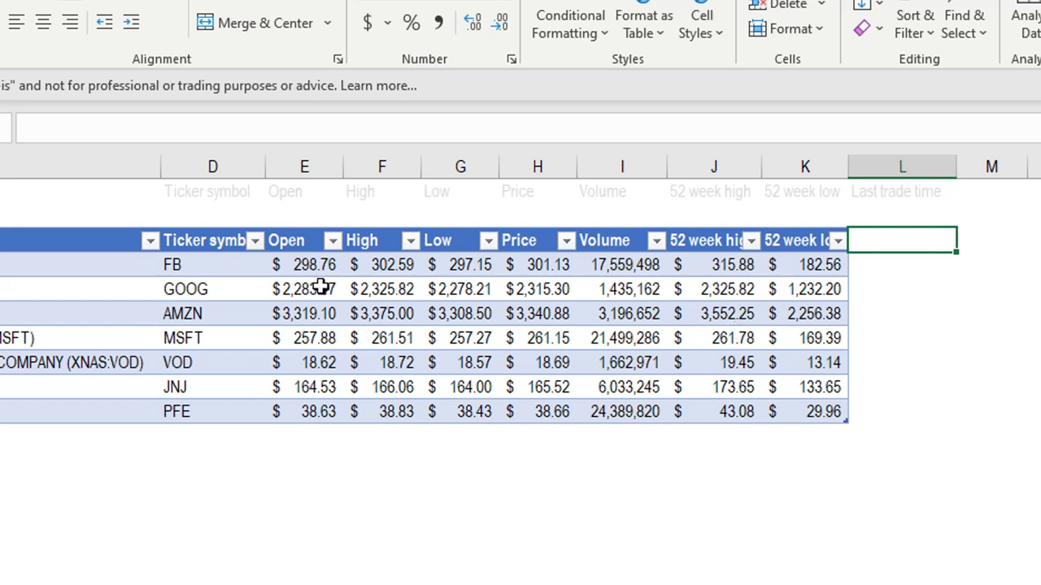
- Add a Last trade time column to the table by entering that field name as the header in L3
{"action": "left_click_drag", "start_coordinate": [315, 270], "coordinate": [606, 416]}
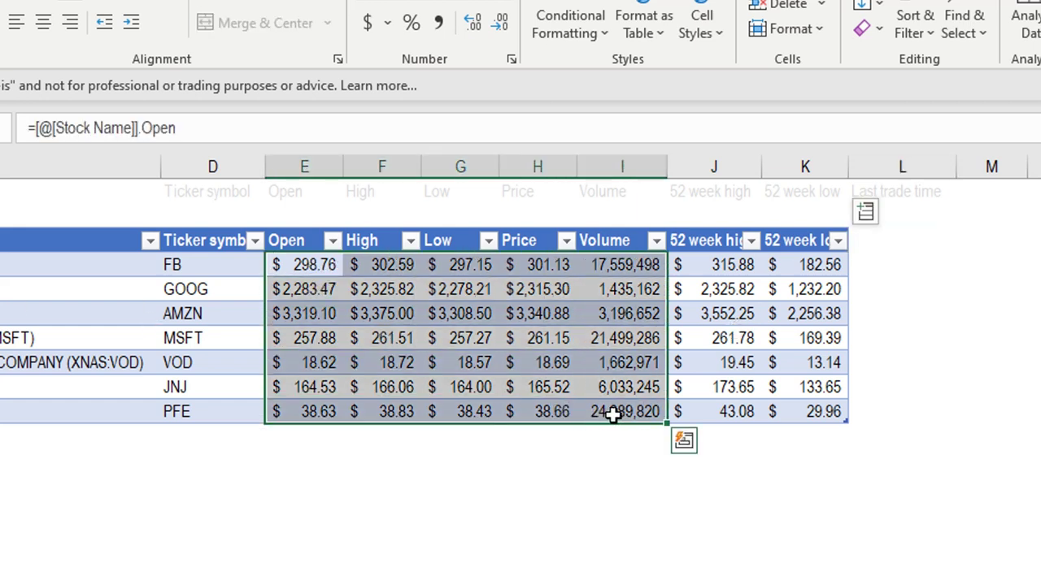
{"action": "left_click", "coordinate": [887, 237]}
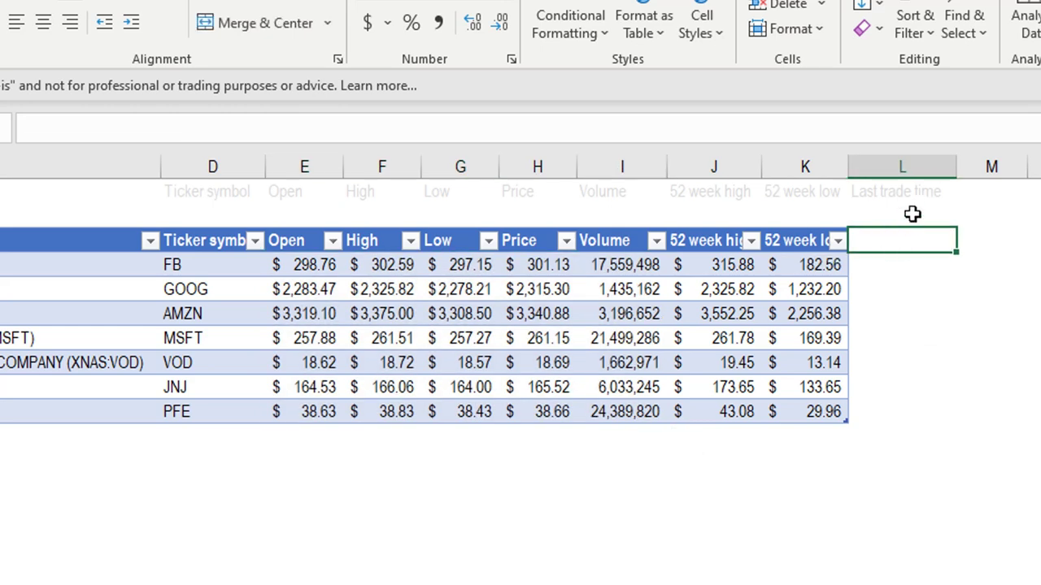
{"action": "left_click", "coordinate": [902, 263]}
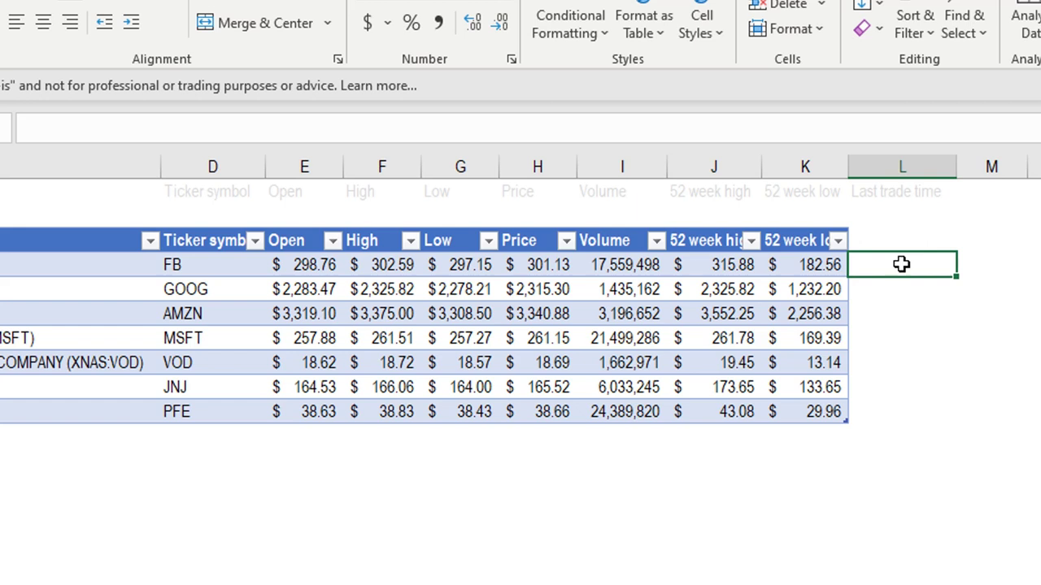
{"action": "key", "text": "Up"}
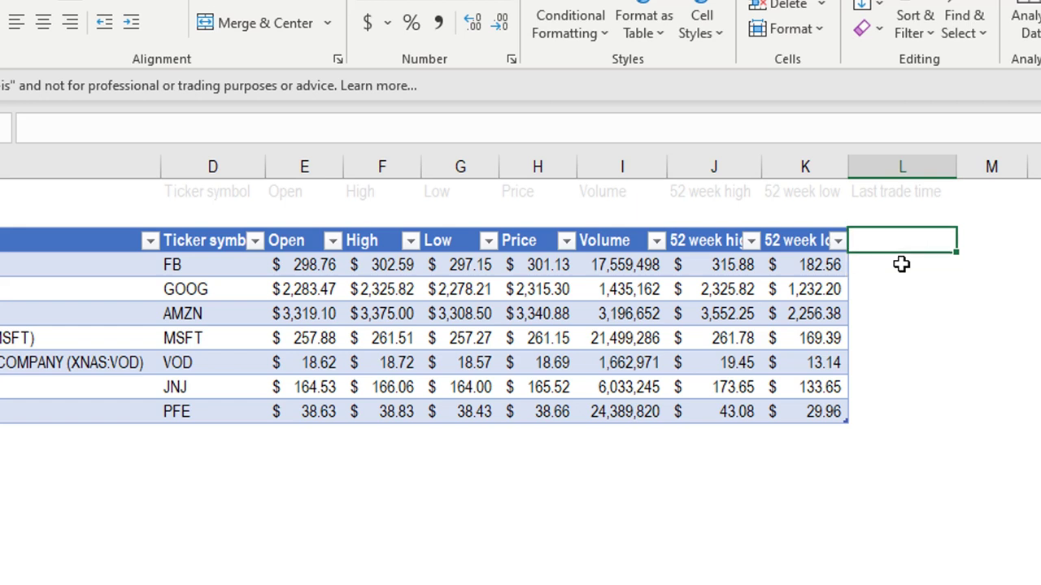
{"action": "type", "text": "Last trade time"}
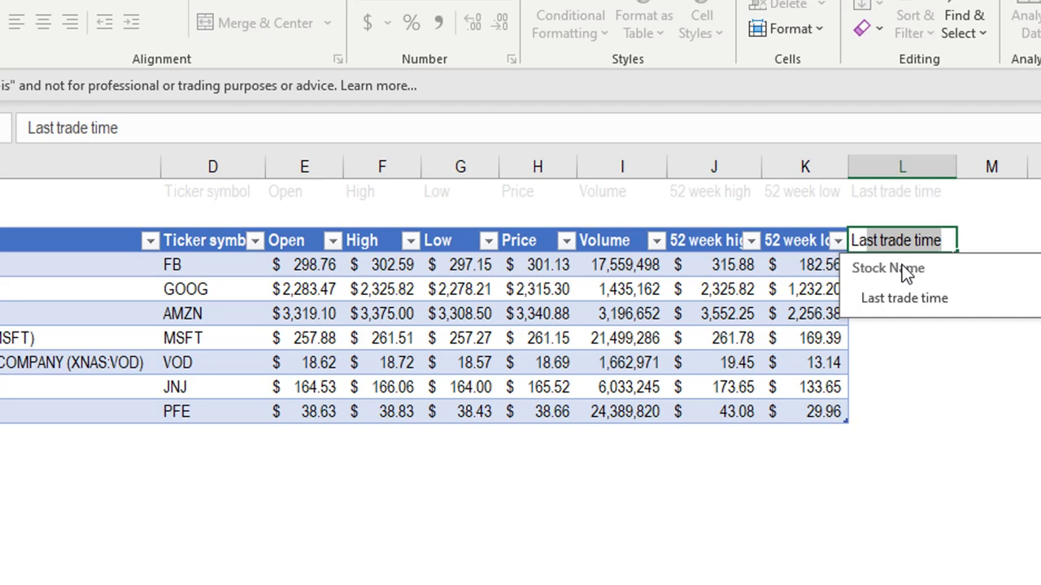
{"action": "key", "text": "Tab"}
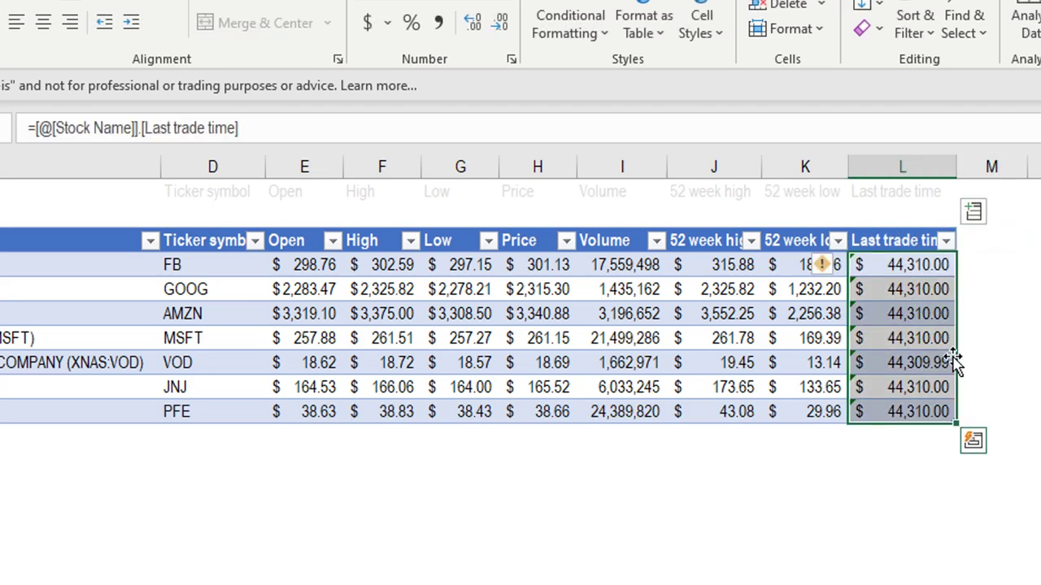
- Resolve the misleading format error on the Last trade time values in L4:L10 by updating their format
{"action": "left_click", "coordinate": [829, 272]}
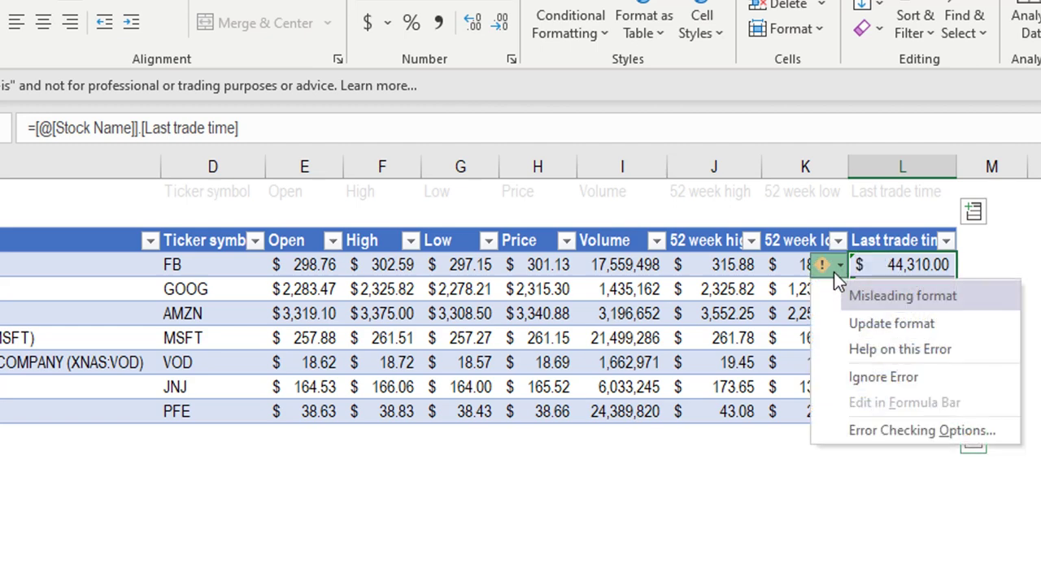
{"action": "key", "text": "Escape"}
{"action": "left_click", "coordinate": [830, 265]}
{"action": "left_click", "coordinate": [908, 323]}
{"action": "left_click", "coordinate": [902, 269]}
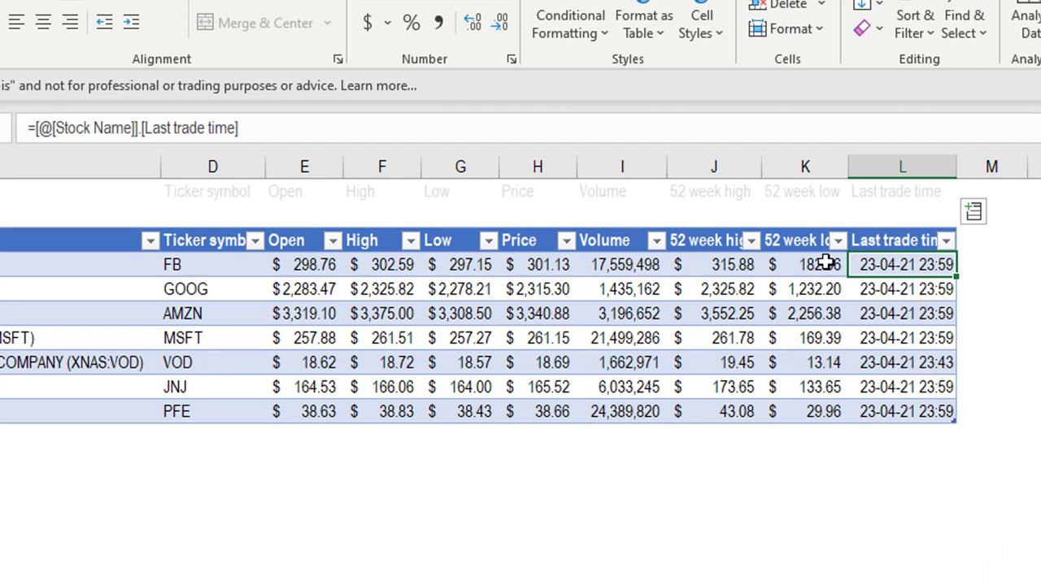
- Review the trading values and ticker symbols in the table, checking the field formulas behind the columns
{"action": "left_click_drag", "start_coordinate": [814, 265], "coordinate": [605, 411]}
{"action": "left_click", "coordinate": [882, 268]}
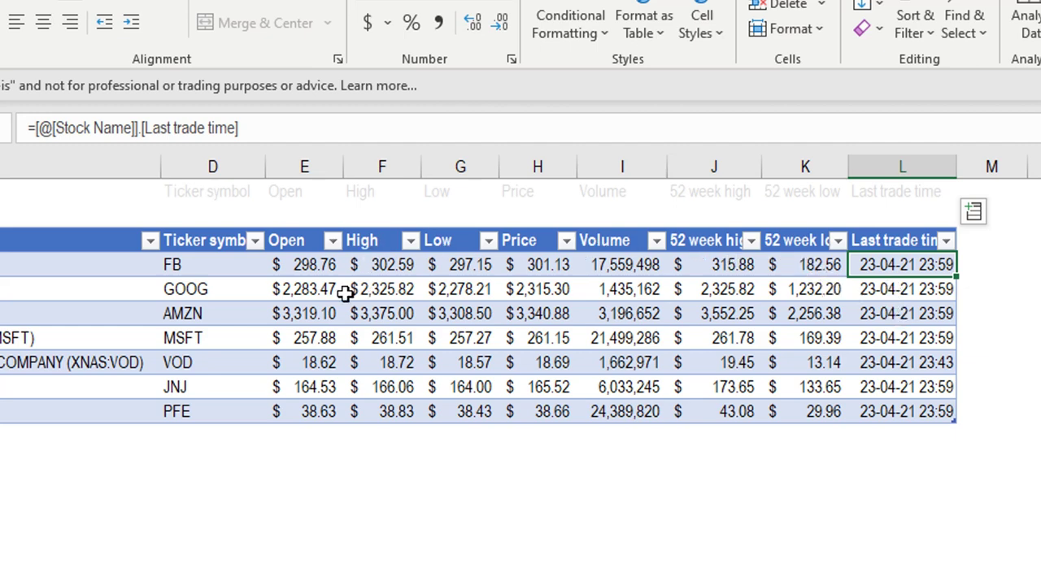
{"action": "left_click", "coordinate": [317, 268]}
{"action": "left_click", "coordinate": [354, 270]}
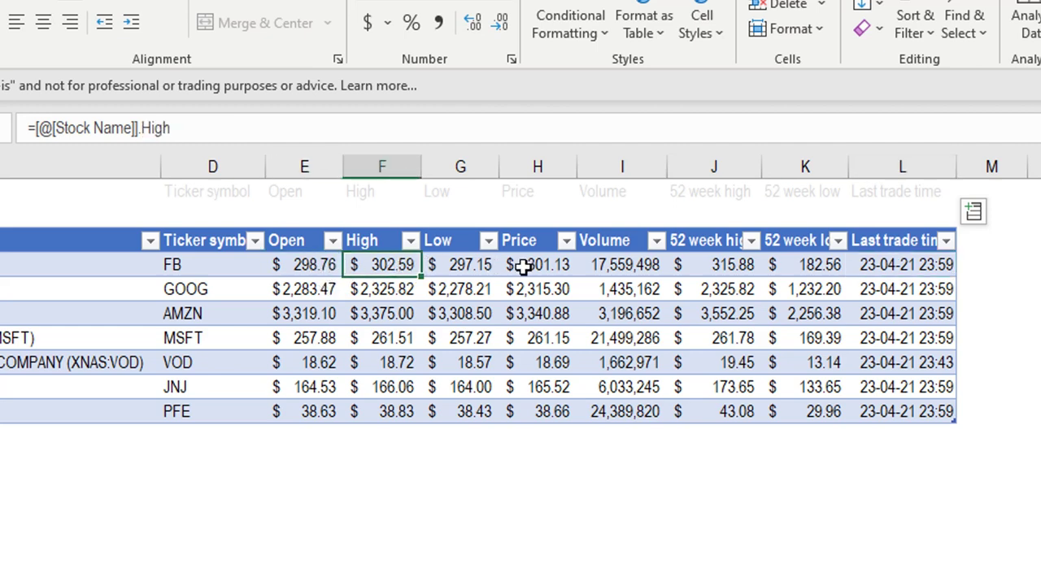
{"action": "left_click_drag", "start_coordinate": [530, 265], "coordinate": [315, 411]}
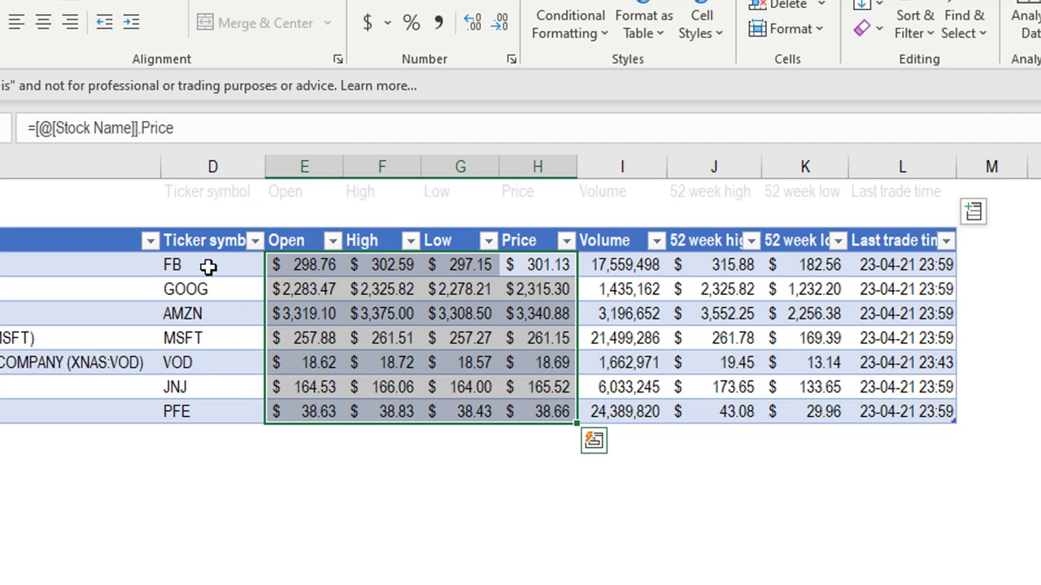
{"action": "left_click_drag", "start_coordinate": [209, 269], "coordinate": [204, 409]}
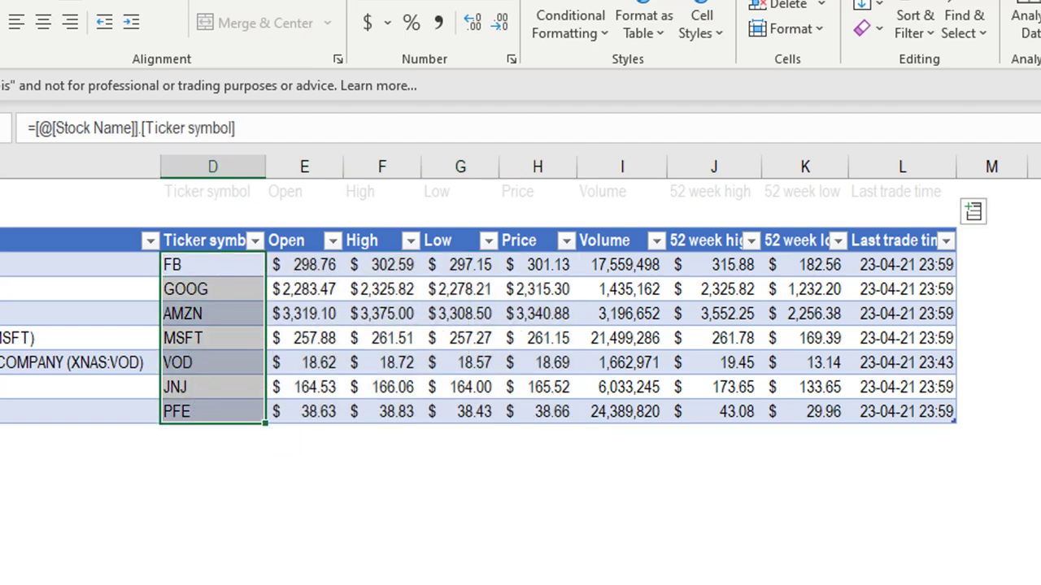
{"action": "left_click", "coordinate": [191, 327]}
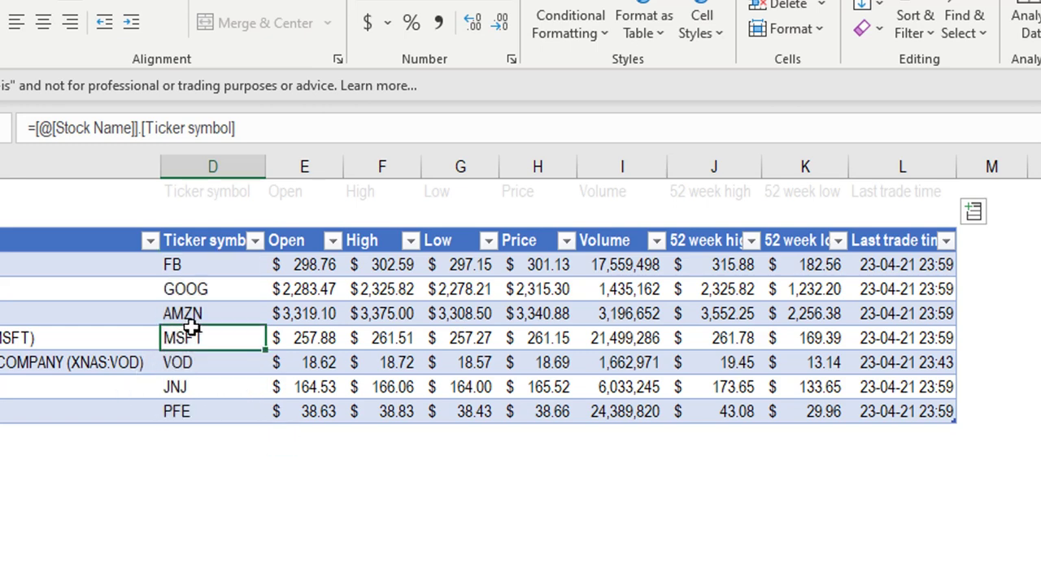